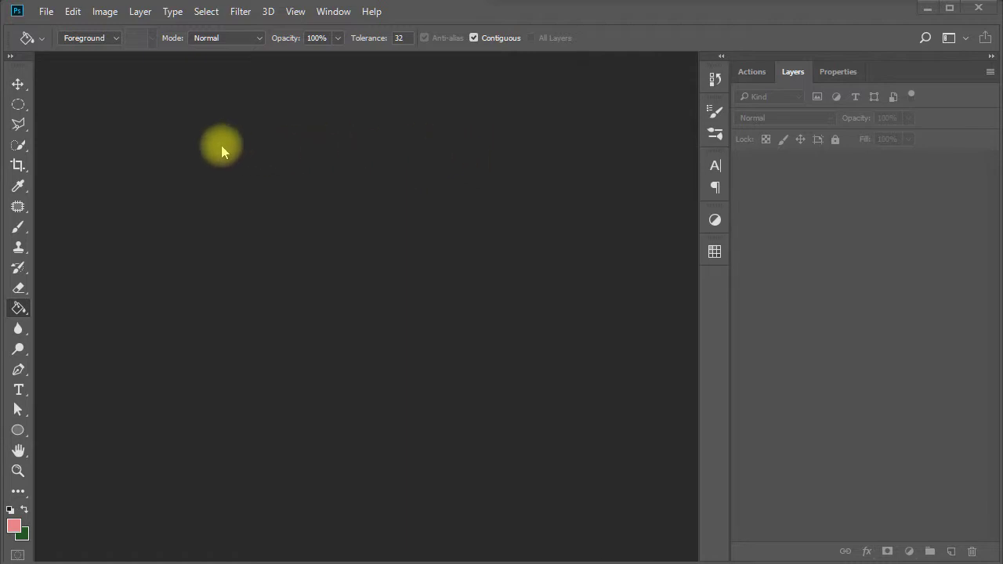
# - Create a new 300 × 300 px, 72 ppi document with a white background
pyautogui.click(46, 12)
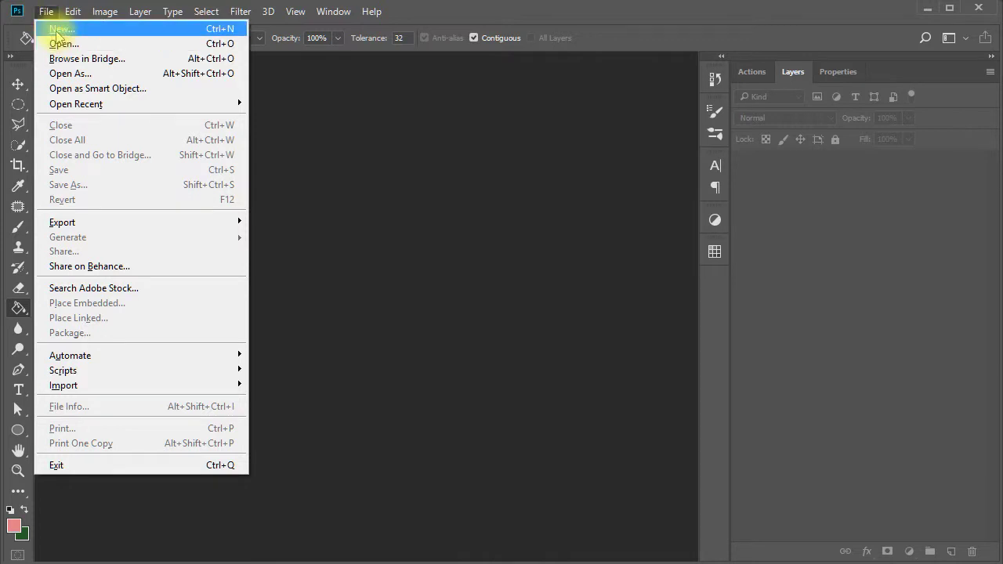
pyautogui.click(57, 32)
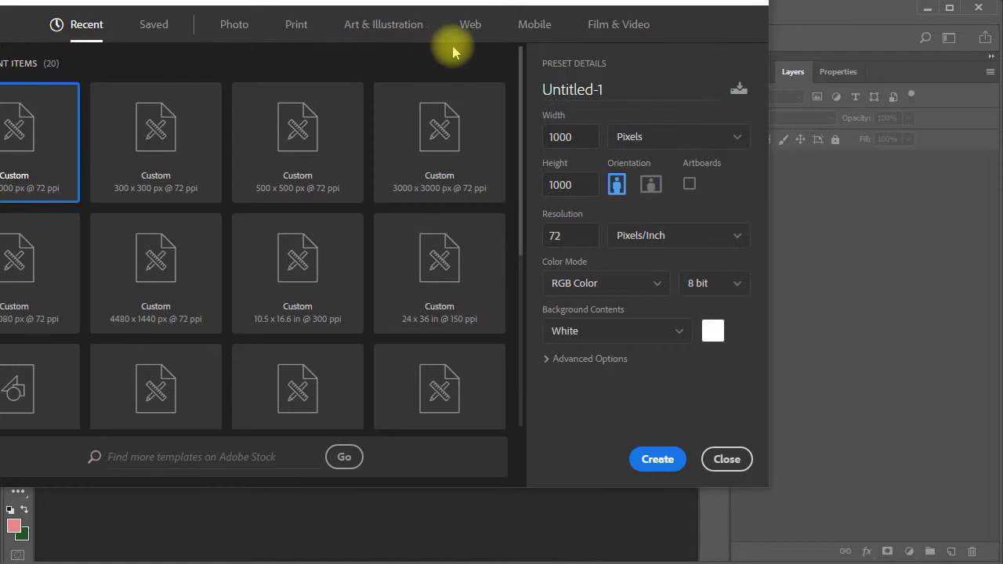
pyautogui.moveTo(706, 4); pyautogui.dragTo(819, 76)
pyautogui.doubleClick(698, 210)
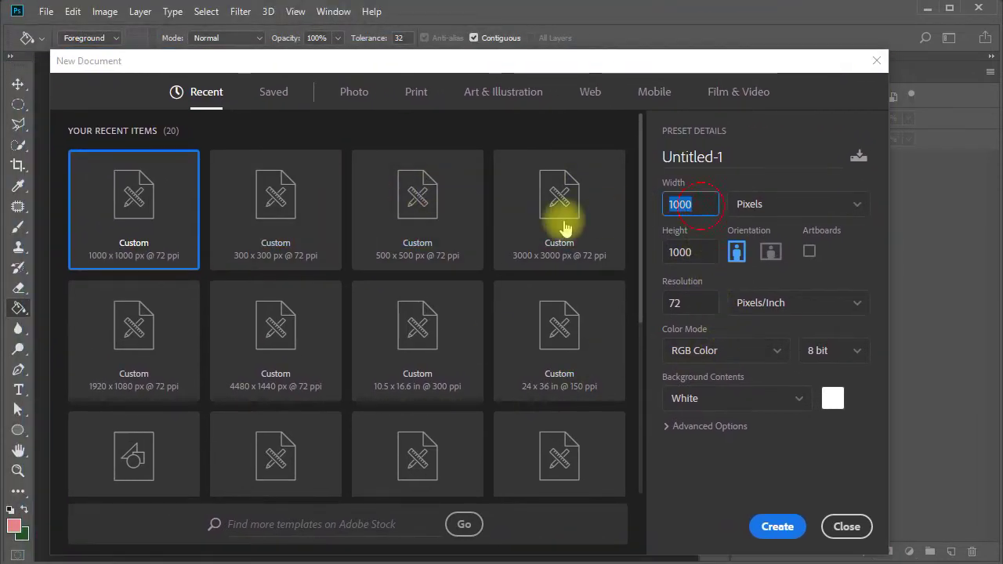
pyautogui.write('30')
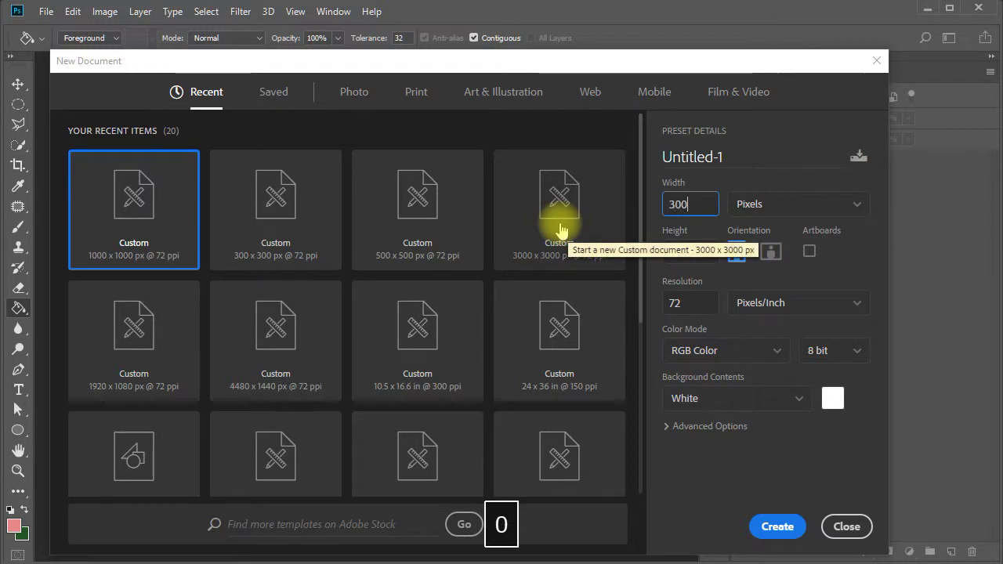
pyautogui.write('0')
pyautogui.press('Tab')
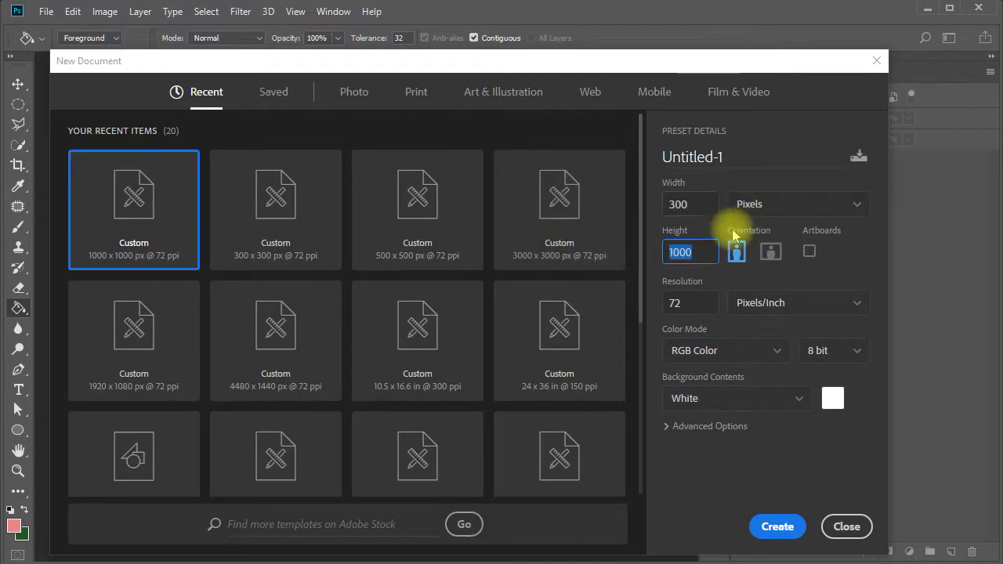
pyautogui.write('3')
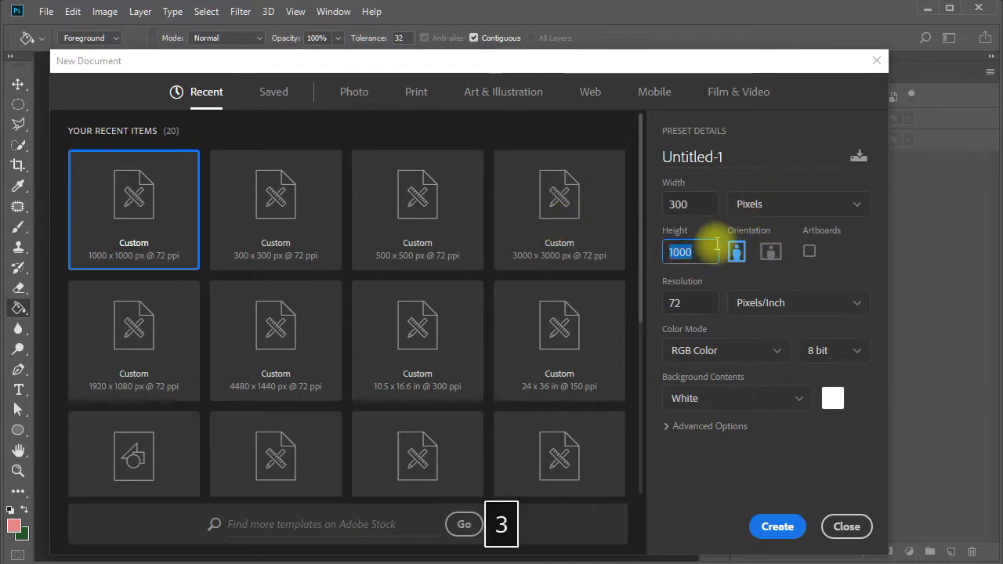
pyautogui.write('00')
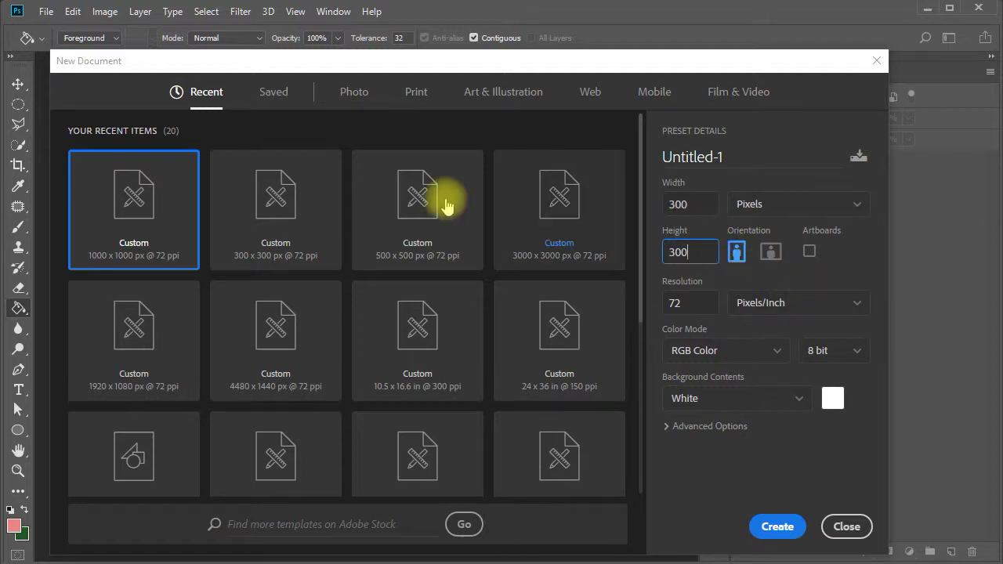
pyautogui.click(713, 265)
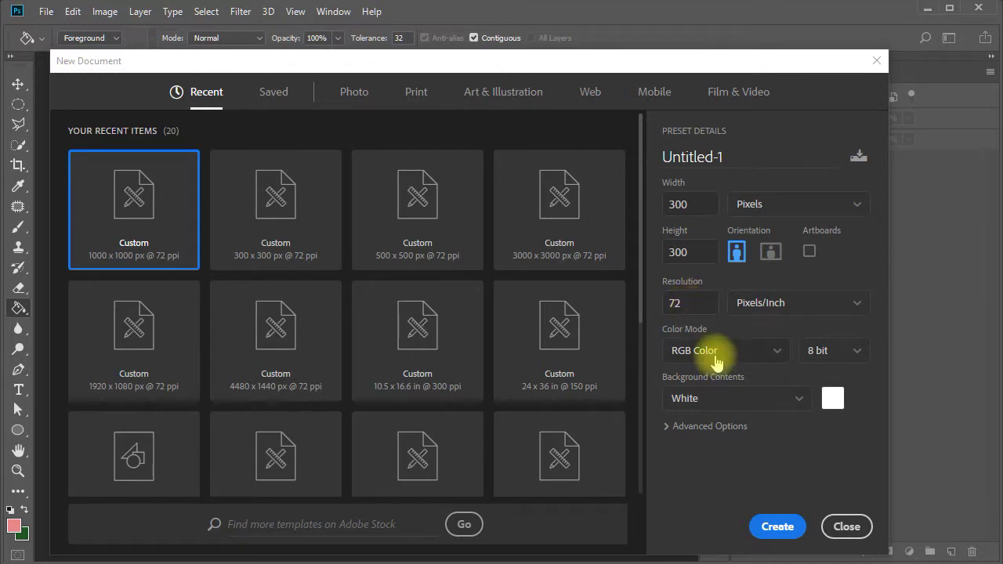
pyautogui.click(780, 532)
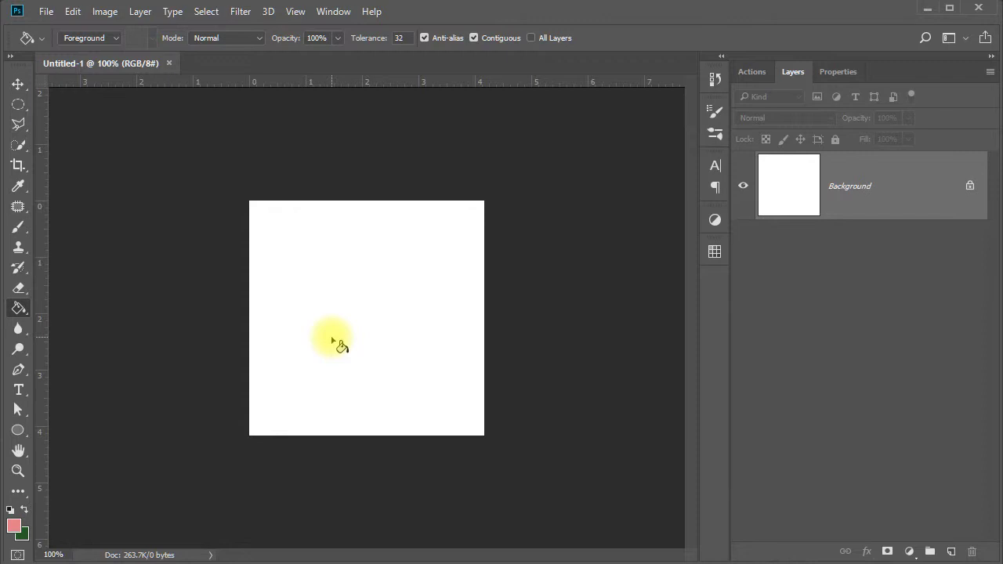
# - Draw a black 158 × 158 px circle in the middle of the canvas with the Ellipse Tool
pyautogui.click(18, 431)
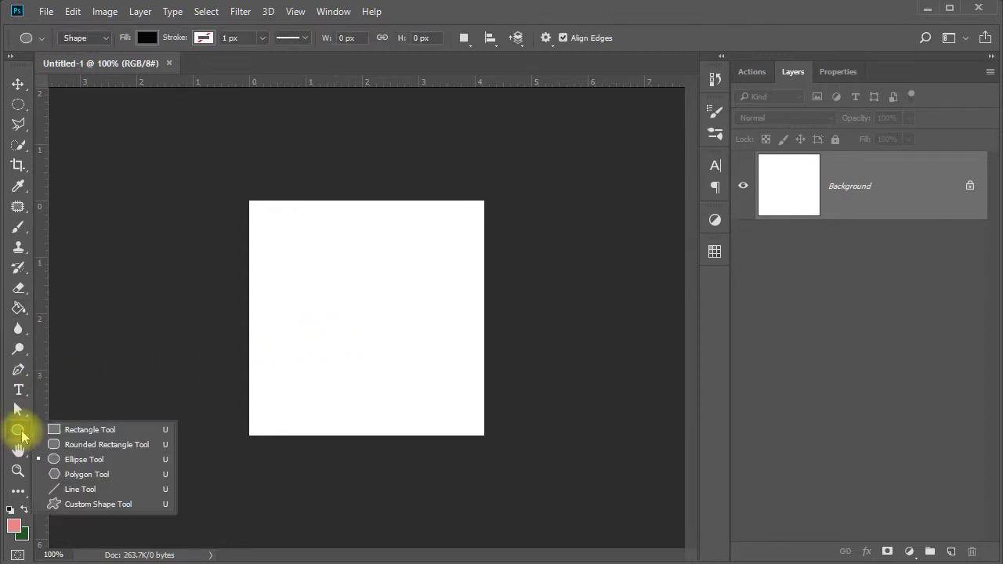
pyautogui.click(97, 461)
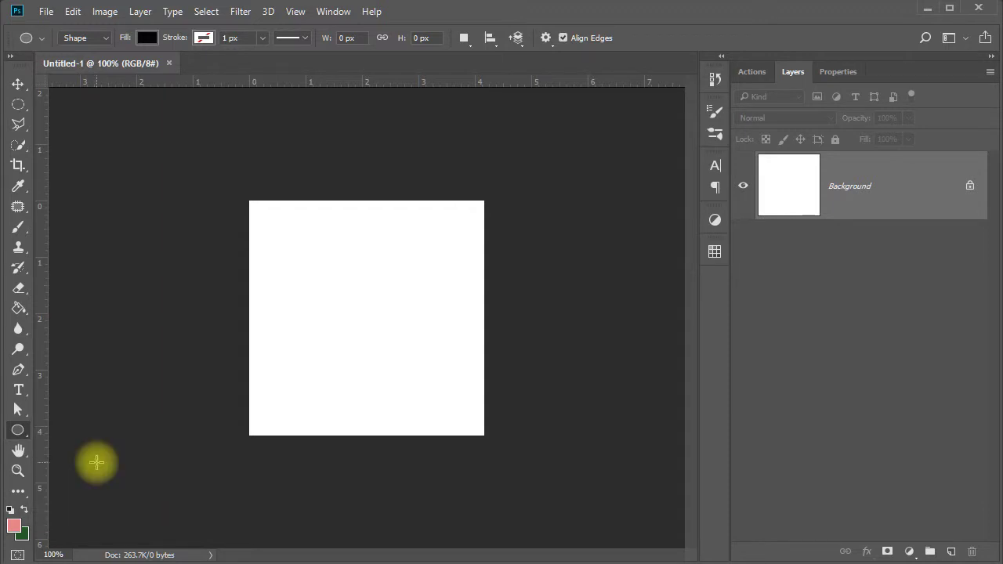
pyautogui.moveTo(307, 256); pyautogui.dragTo(441, 381)
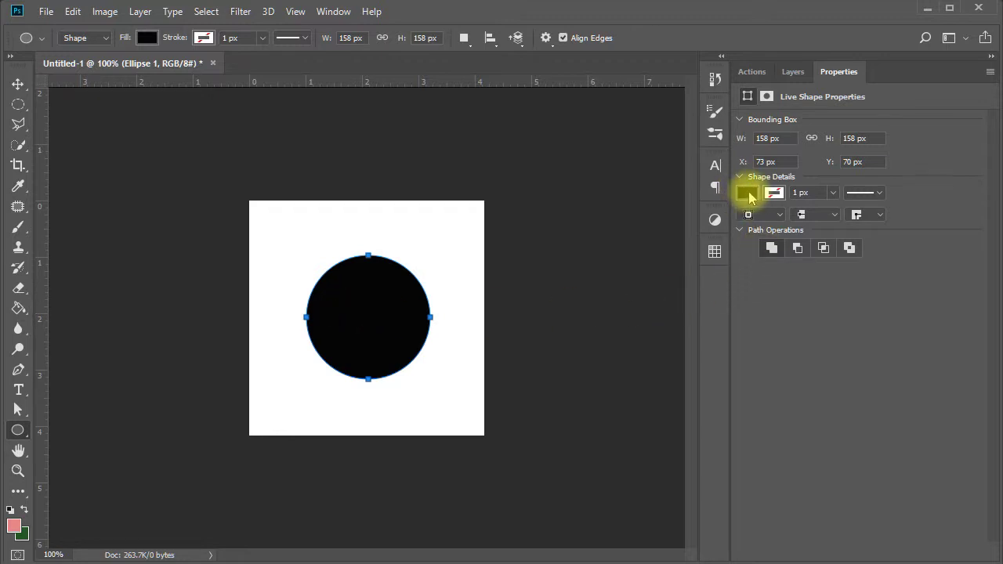
pyautogui.click(748, 193)
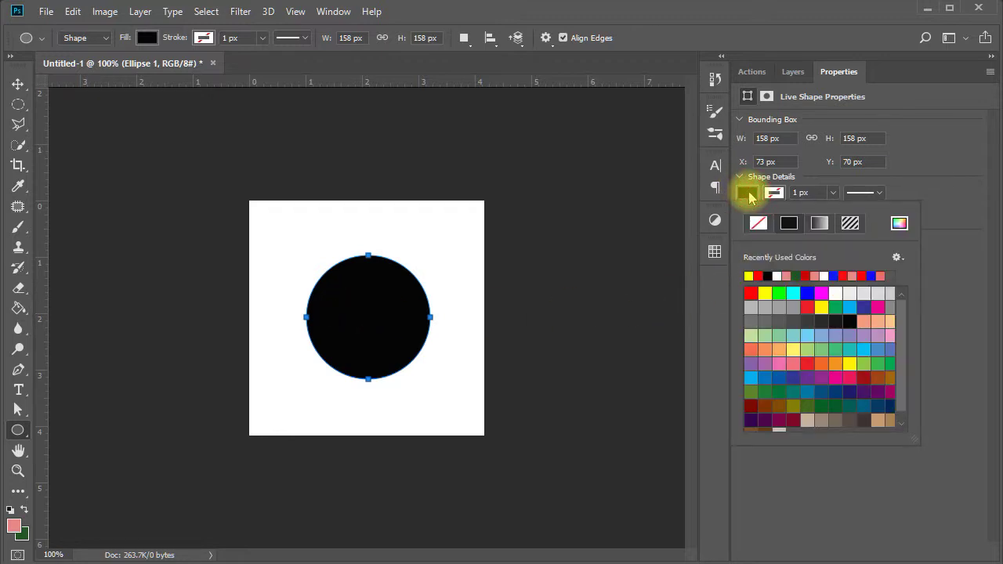
# - Recolour the Ellipse 1 circle's fill to dark purple #780d74 in the Color Picker
pyautogui.click(791, 294)
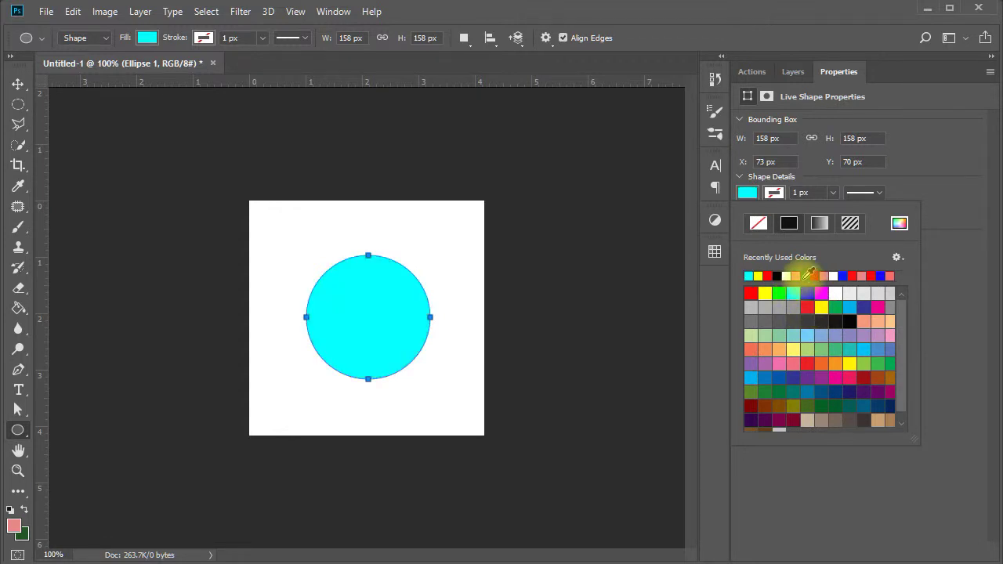
pyautogui.click(790, 73)
pyautogui.click(792, 73)
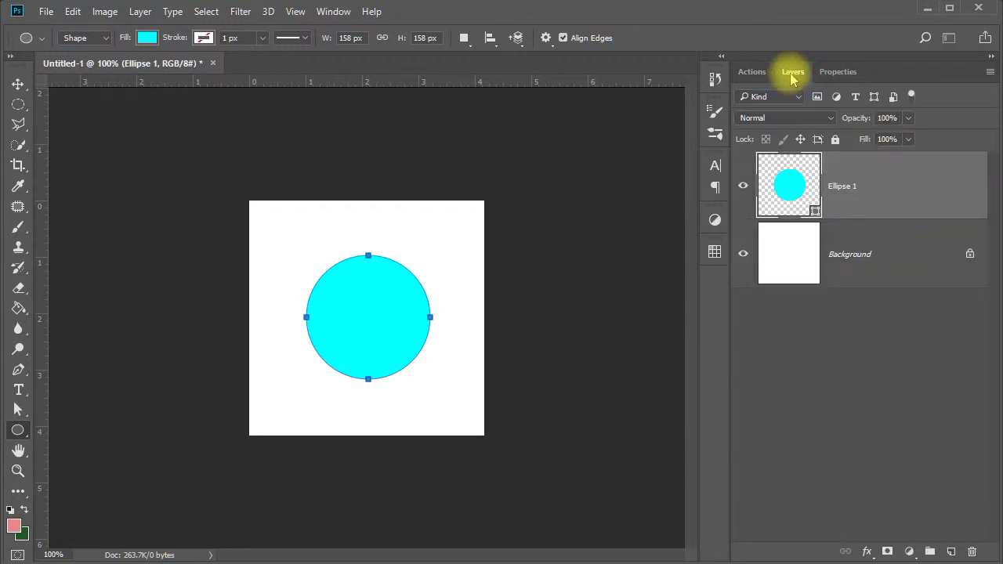
pyautogui.doubleClick(798, 189)
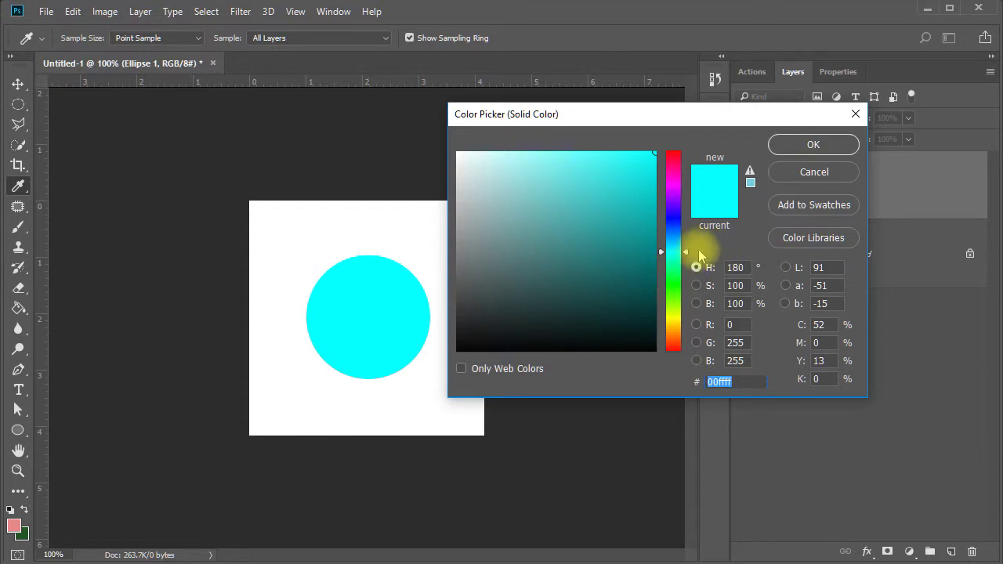
pyautogui.moveTo(686, 253); pyautogui.dragTo(685, 186)
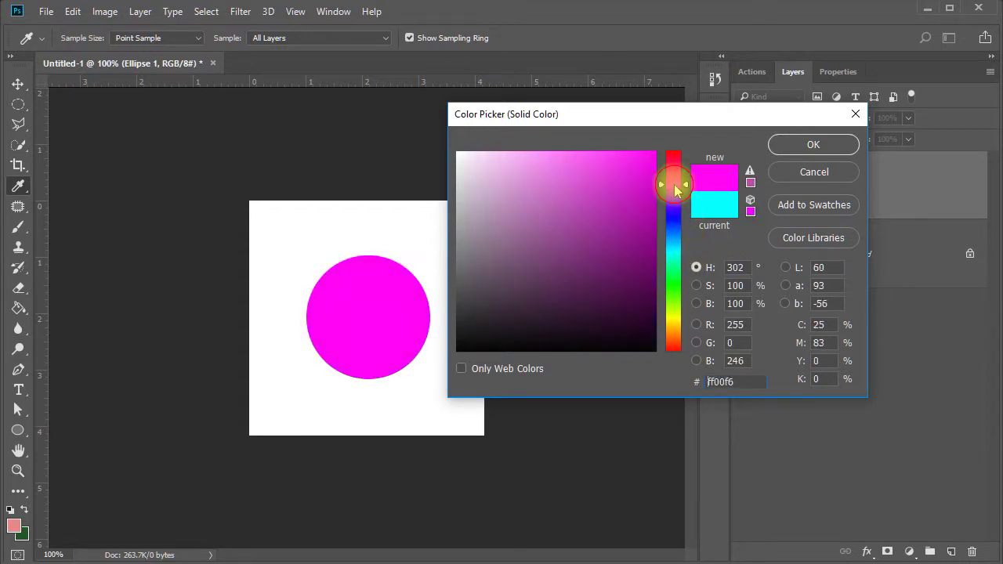
pyautogui.click(635, 257)
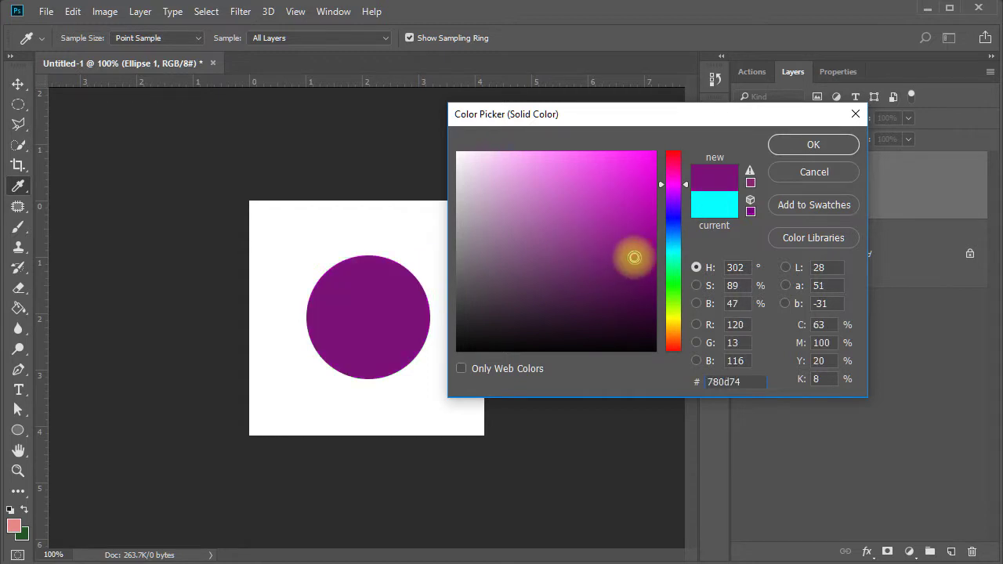
pyautogui.click(822, 143)
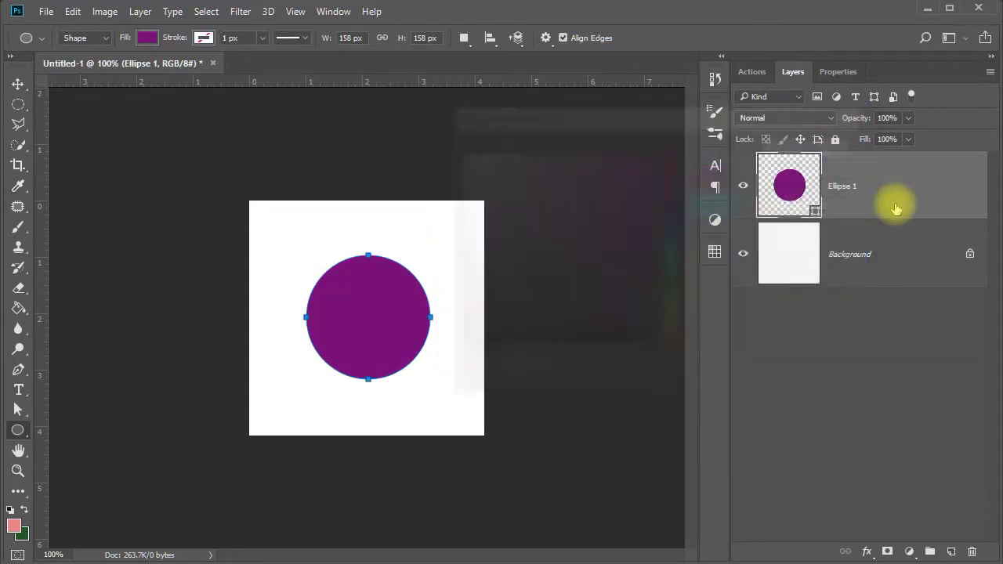
# - Drag the purple circle with the Move Tool until the smart guides show it centred
pyautogui.click(17, 83)
pyautogui.click(385, 291)
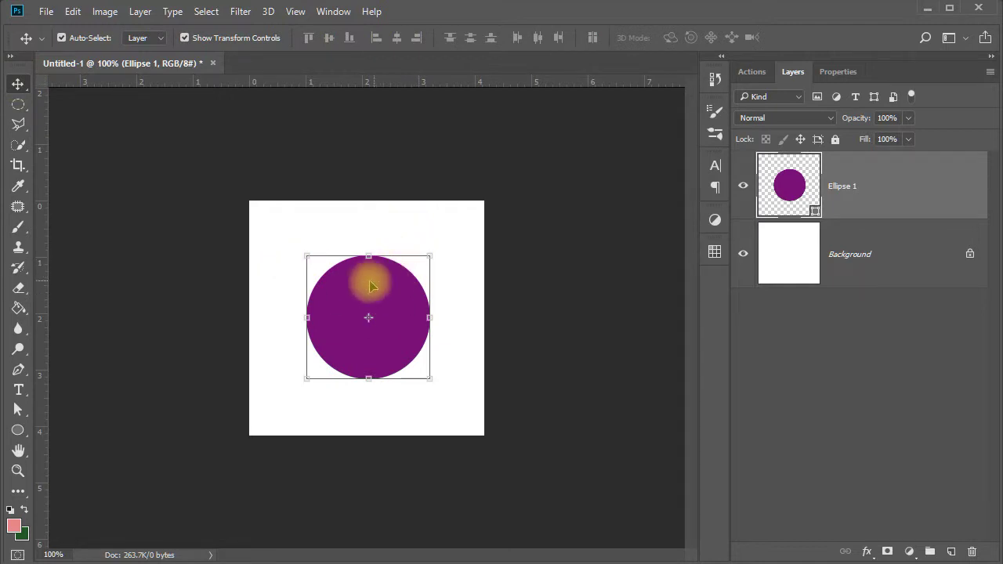
pyautogui.moveTo(369, 279)
pyautogui.mouseDown()
pyautogui.moveTo(364, 272)
pyautogui.moveTo(363, 294)
pyautogui.mouseUp()
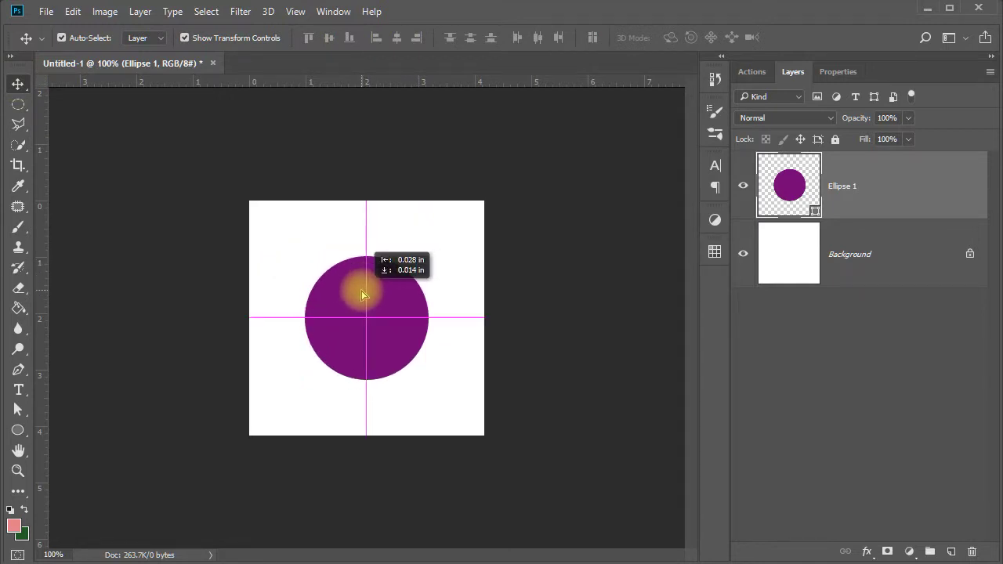
pyautogui.moveTo(363, 294); pyautogui.dragTo(363, 294)
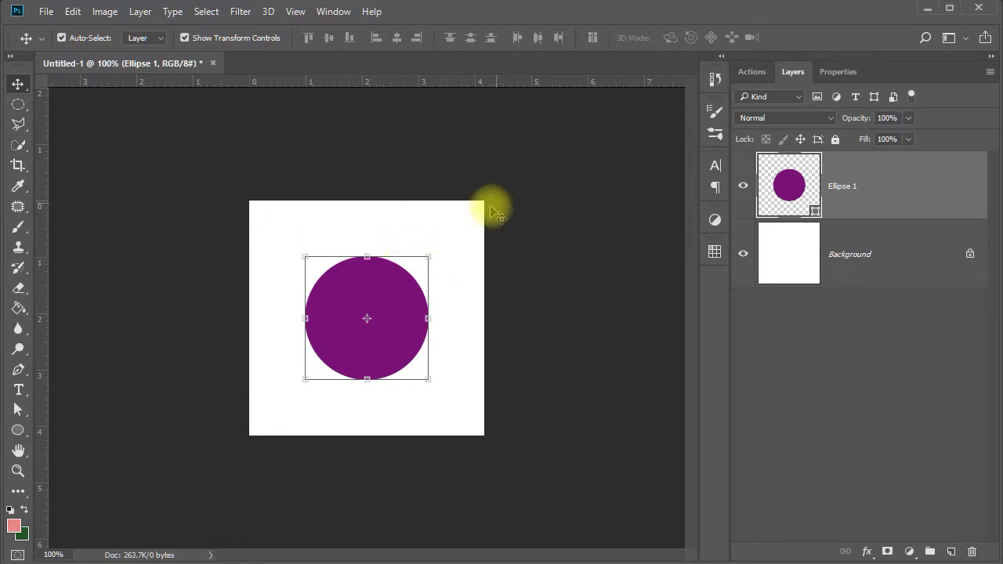
# - Convert the circle to a smart object and apply Offset +150 px both ways with Wrap Around
pyautogui.click(241, 16)
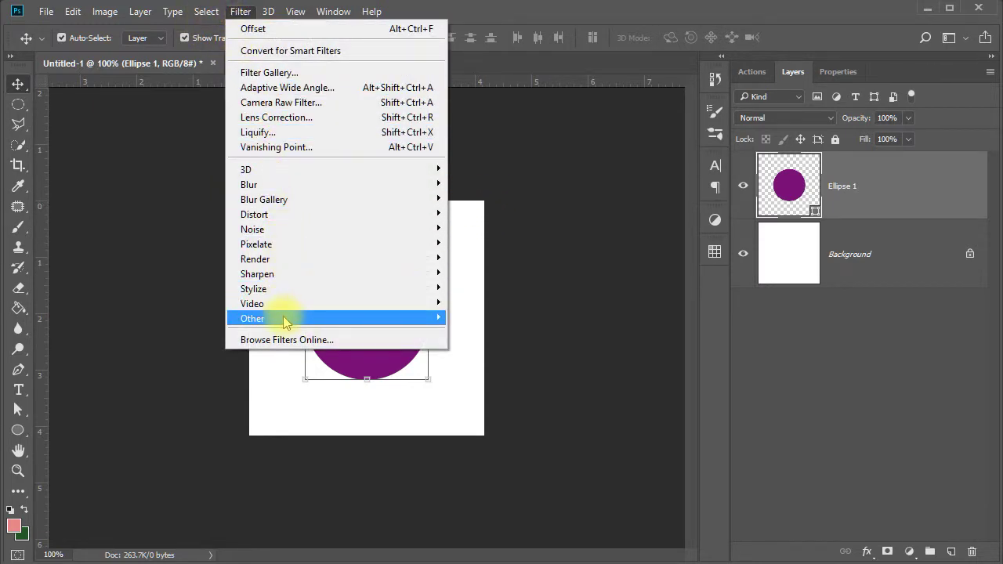
pyautogui.moveTo(274, 320)
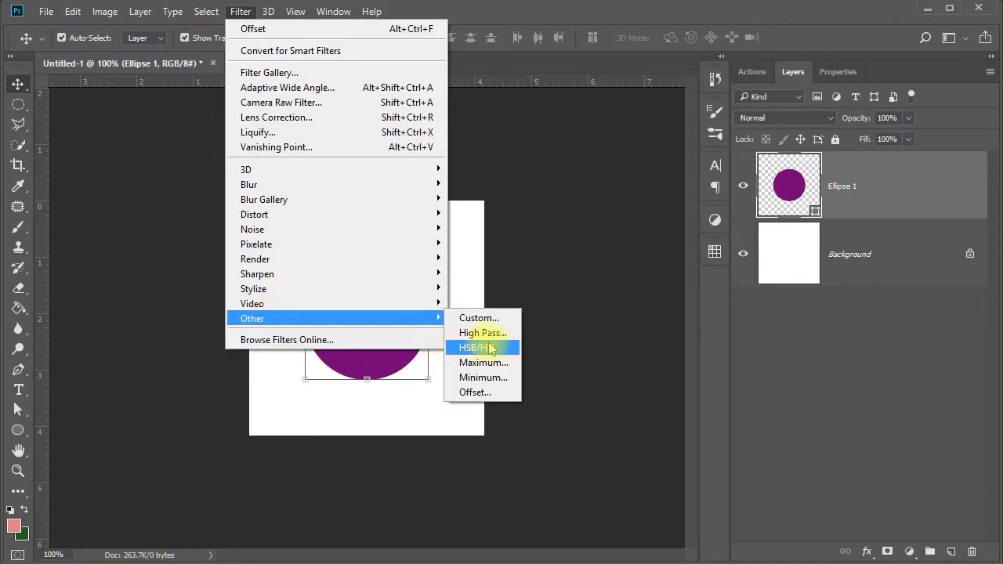
pyautogui.click(487, 394)
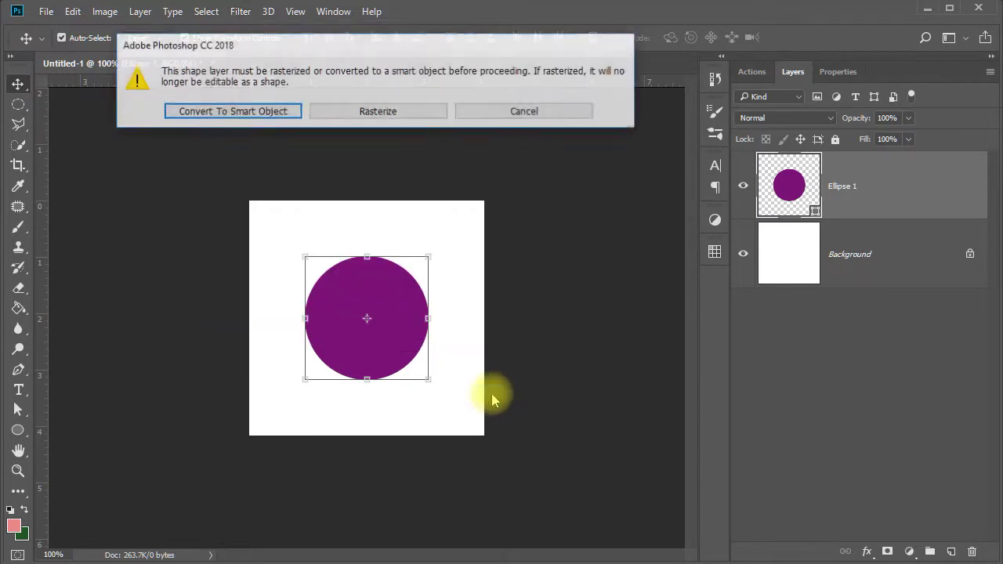
pyautogui.click(243, 119)
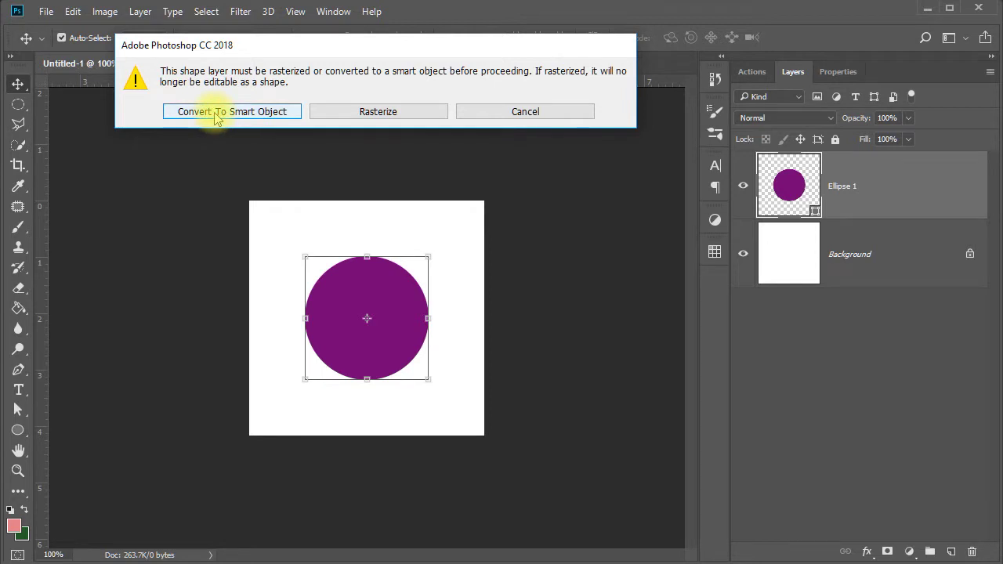
pyautogui.click(217, 116)
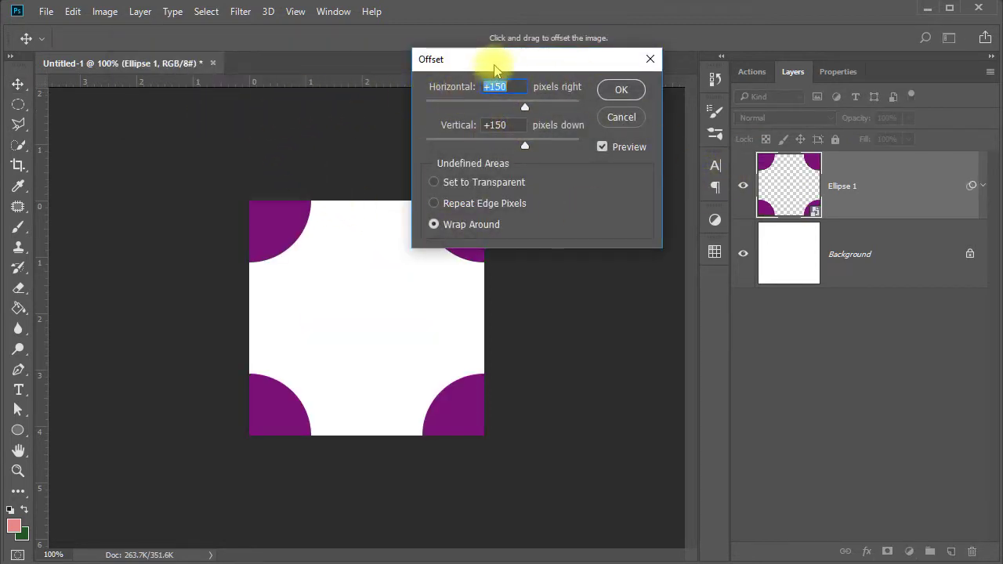
pyautogui.moveTo(495, 69); pyautogui.dragTo(591, 167)
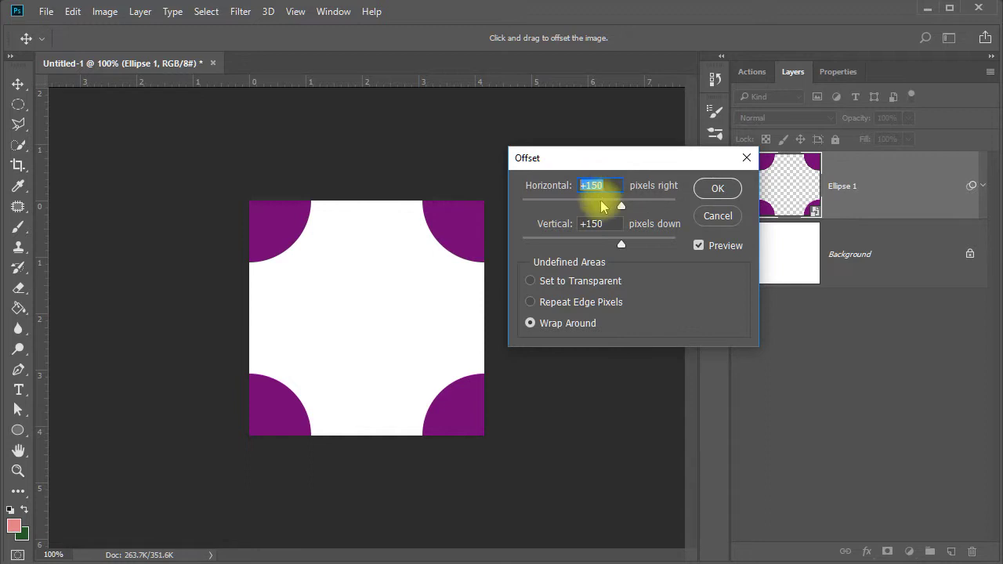
pyautogui.click(718, 191)
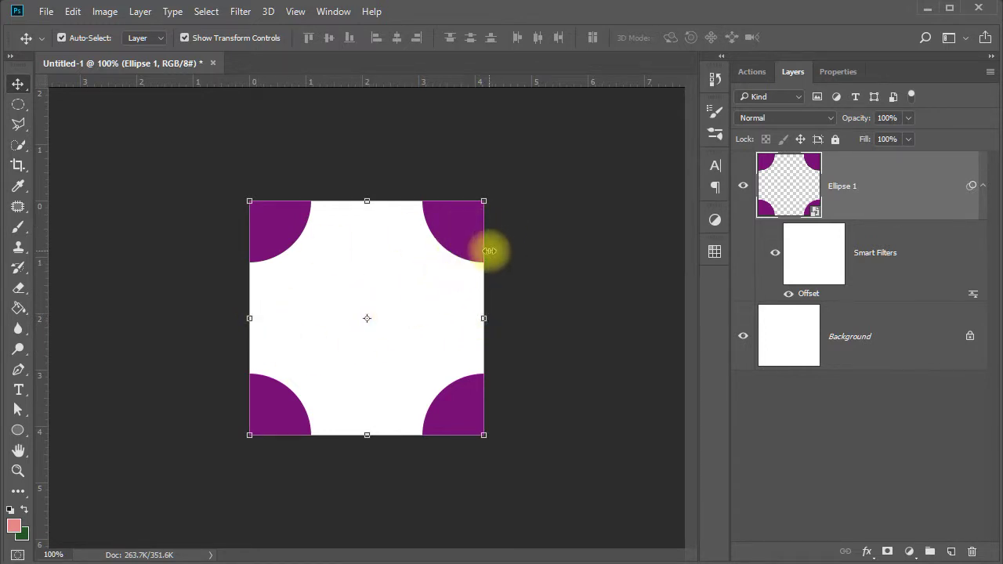
# - Draw the black starburst custom shape, about 192 × 192 px, in the tile's centre
pyautogui.click(18, 430)
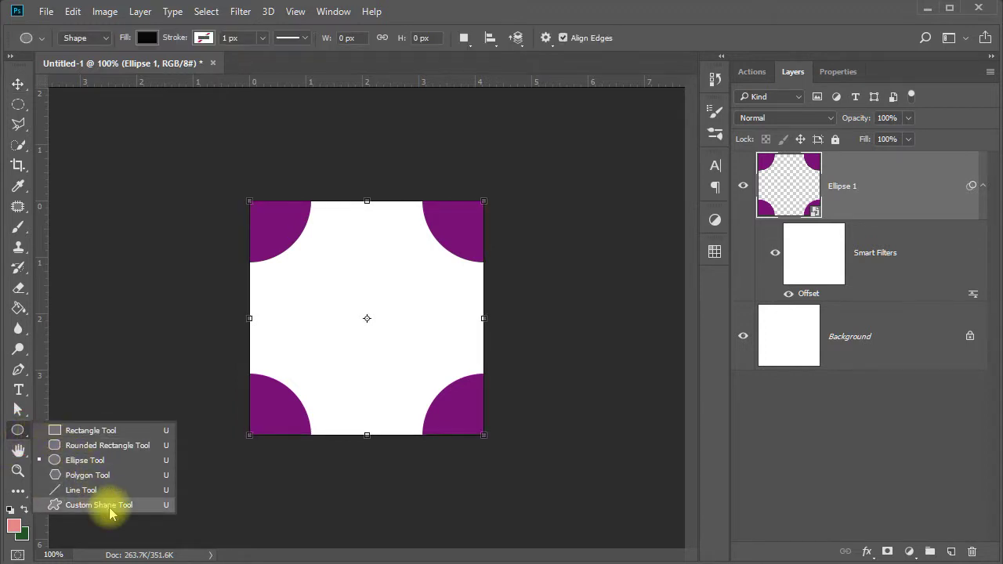
pyautogui.click(109, 508)
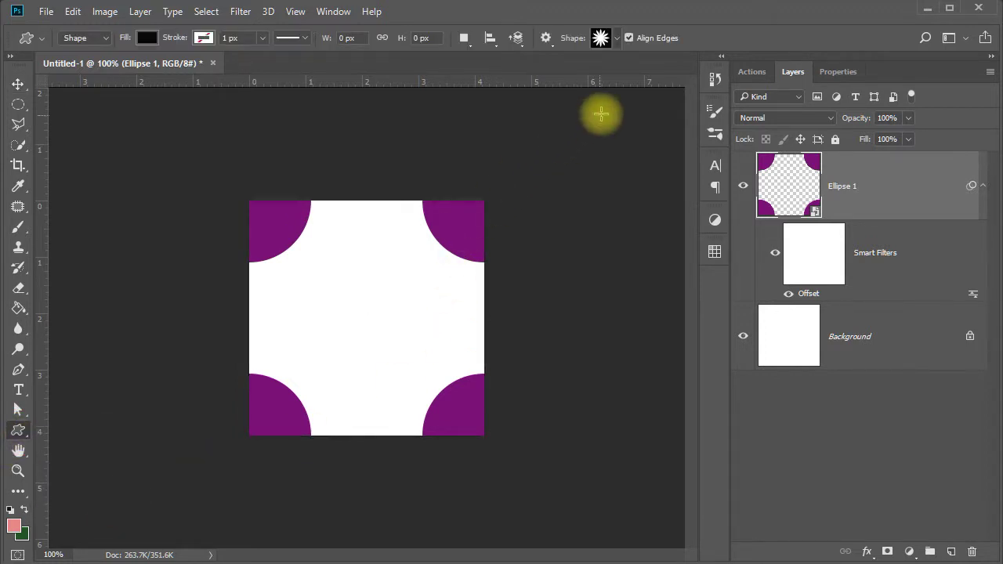
pyautogui.click(618, 38)
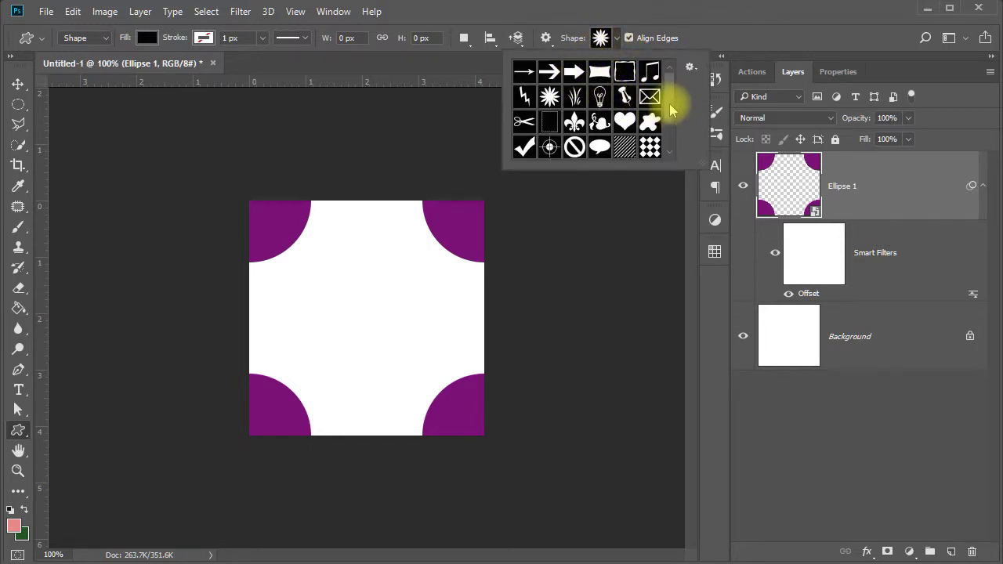
pyautogui.scroll(-2, 668, 107)
pyautogui.scroll(2, 671, 108)
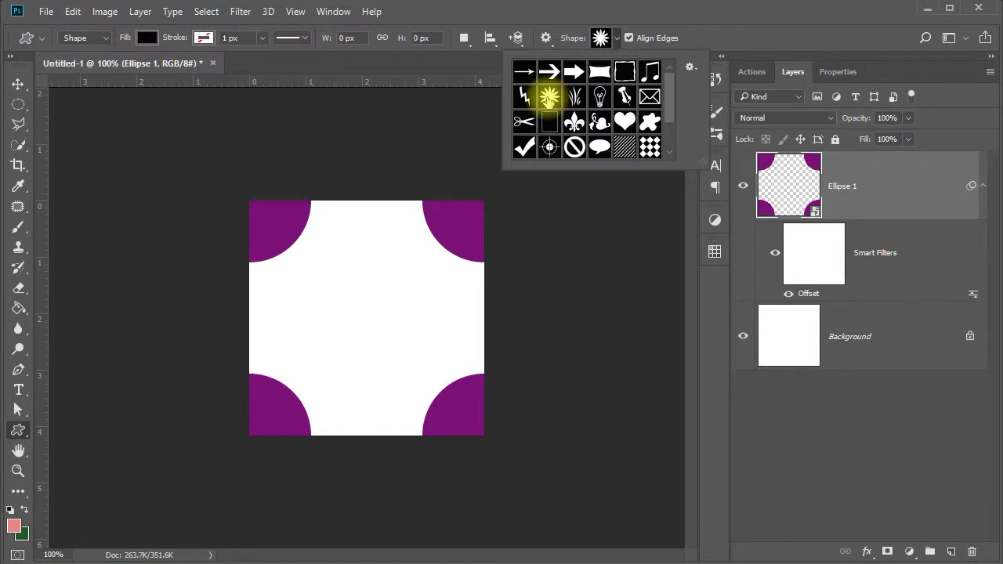
pyautogui.click(549, 96)
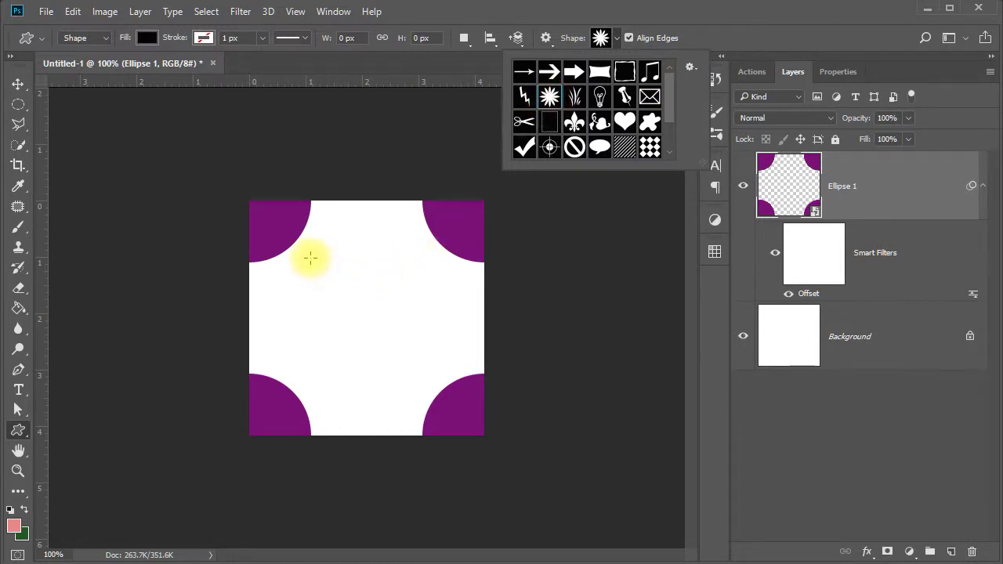
pyautogui.moveTo(310, 258); pyautogui.dragTo(494, 407)
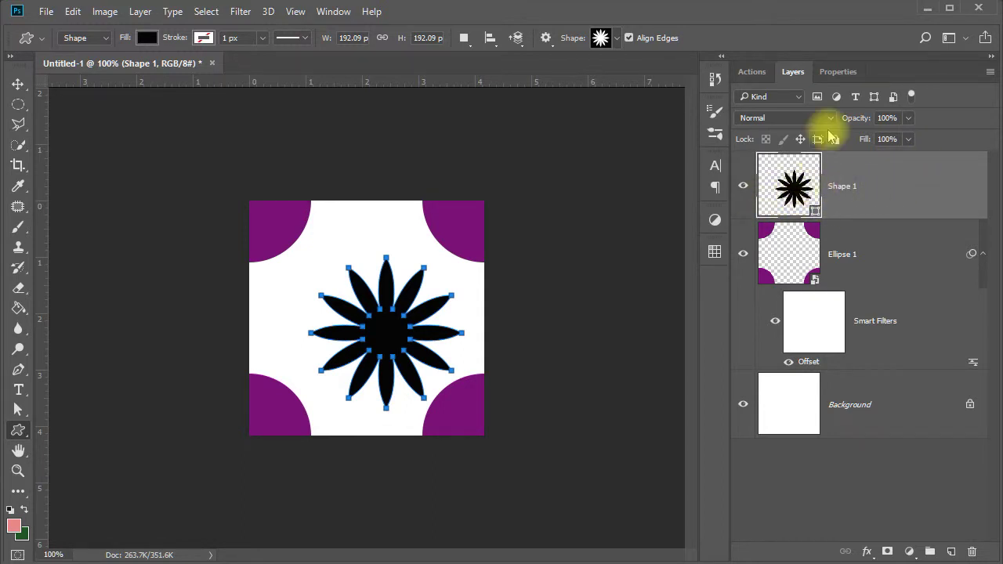
# - Hide the starburst's path outline and fill the flower with light purple #b76ab6
pyautogui.click(840, 71)
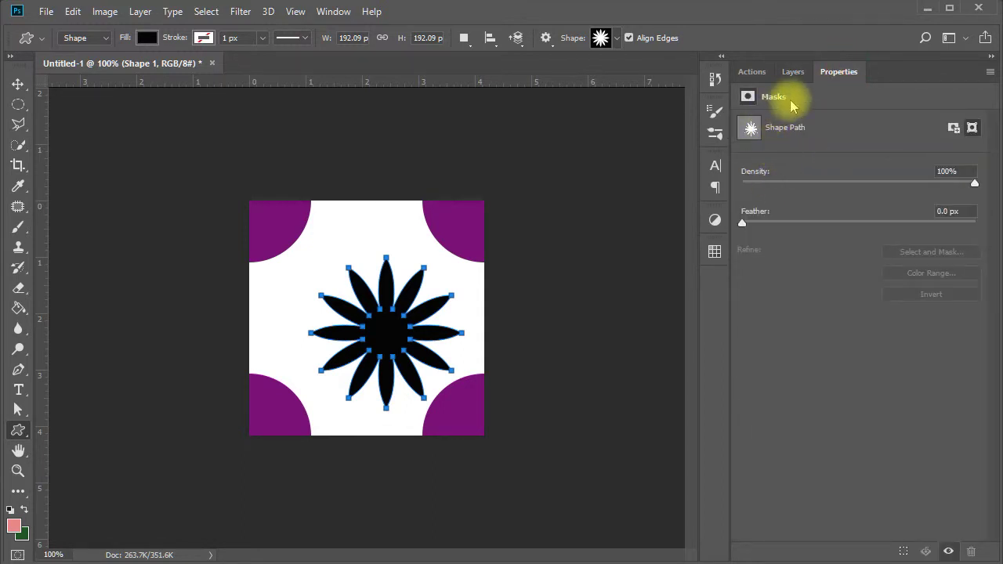
pyautogui.click(753, 135)
pyautogui.click(794, 73)
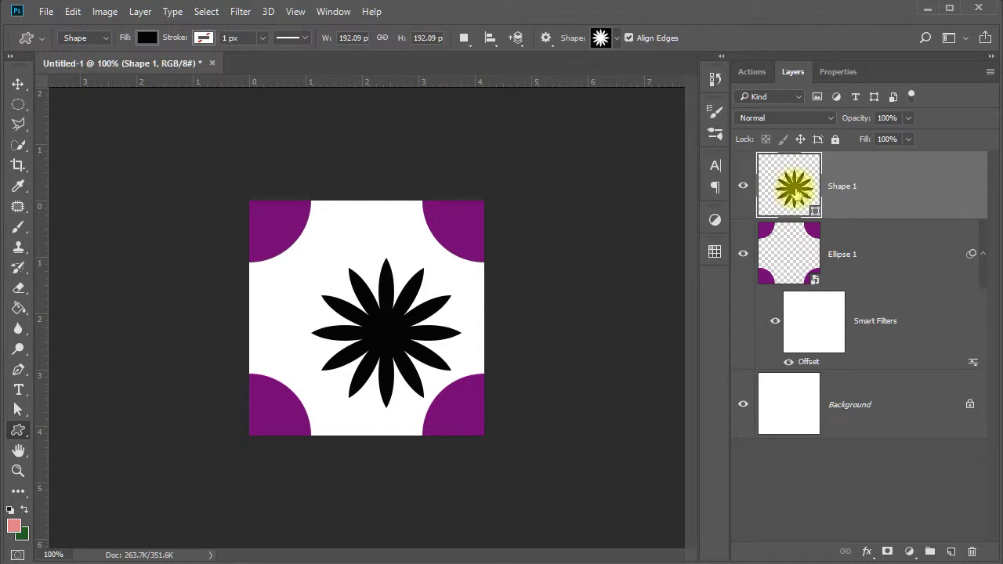
pyautogui.doubleClick(800, 185)
pyautogui.moveTo(722, 116); pyautogui.dragTo(738, 94)
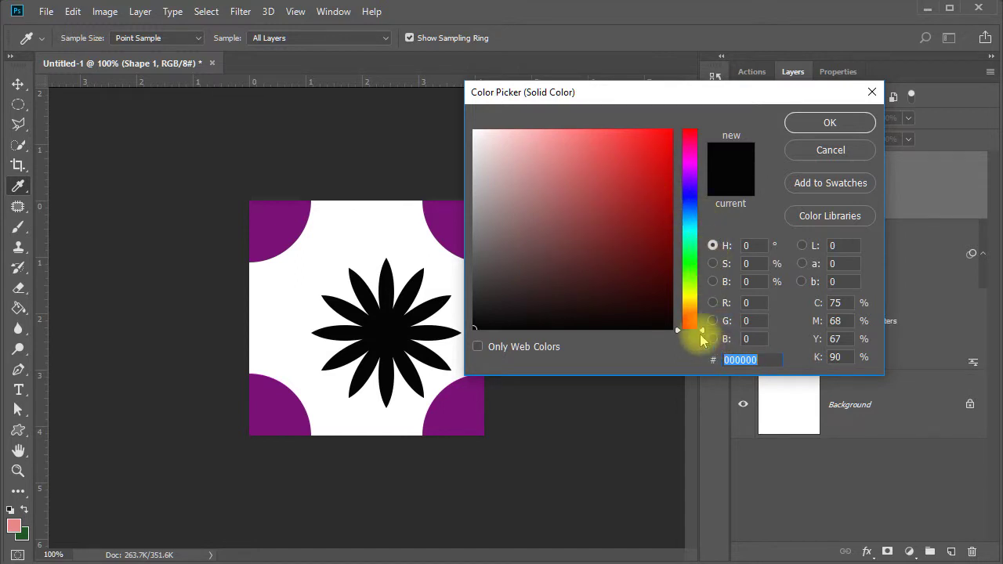
pyautogui.moveTo(704, 332); pyautogui.dragTo(704, 165)
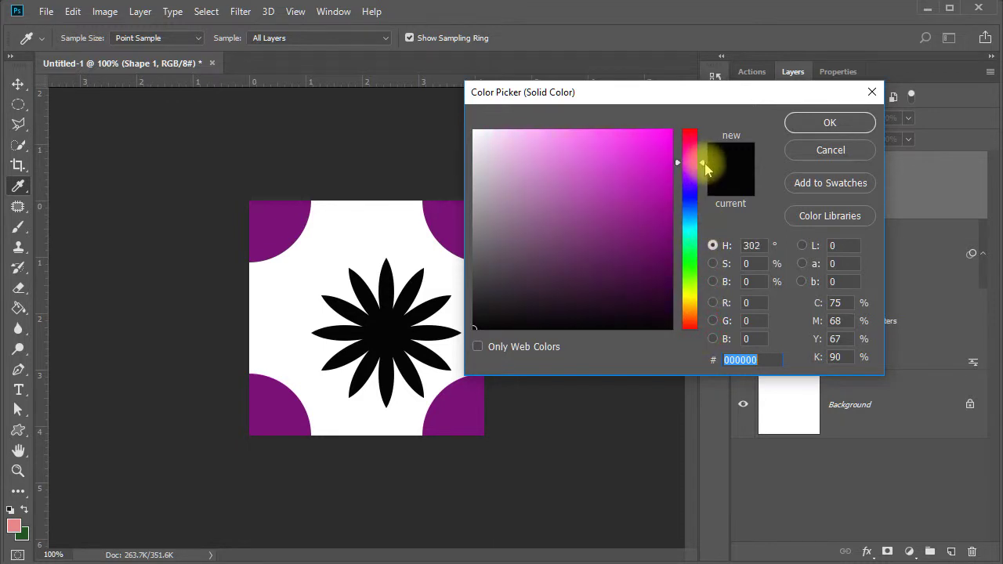
pyautogui.moveTo(570, 176)
pyautogui.mouseDown()
pyautogui.moveTo(575, 200)
pyautogui.moveTo(562, 191)
pyautogui.mouseUp()
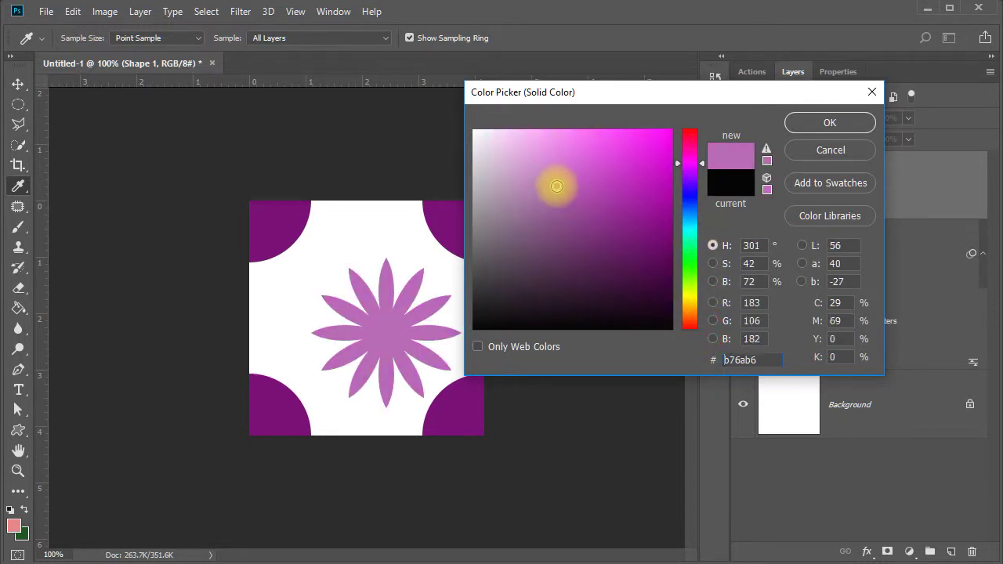
pyautogui.click(831, 124)
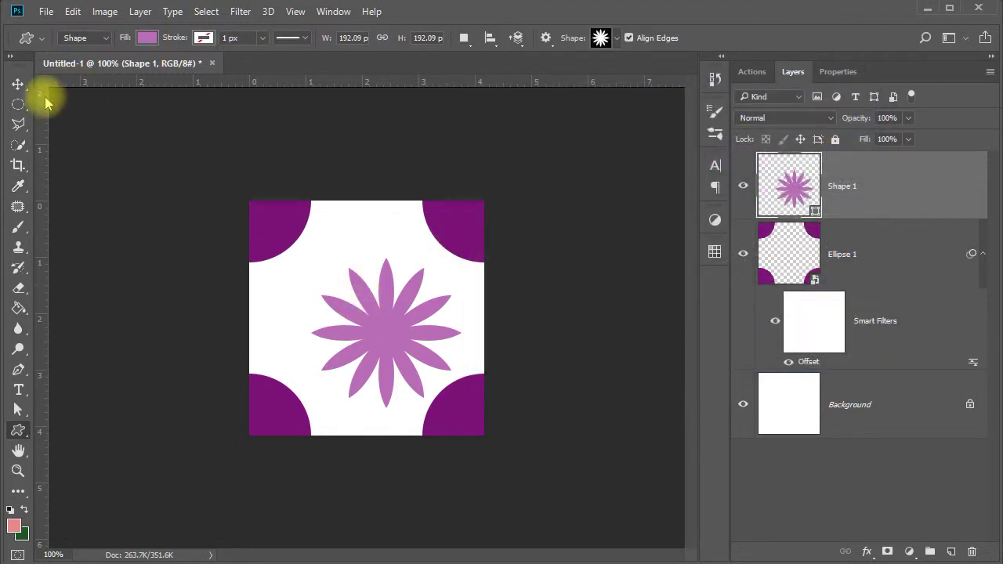
pyautogui.click(17, 84)
# - Drag the purple flower up and left until it sits exactly centred on the tile
pyautogui.moveTo(401, 318); pyautogui.dragTo(383, 304)
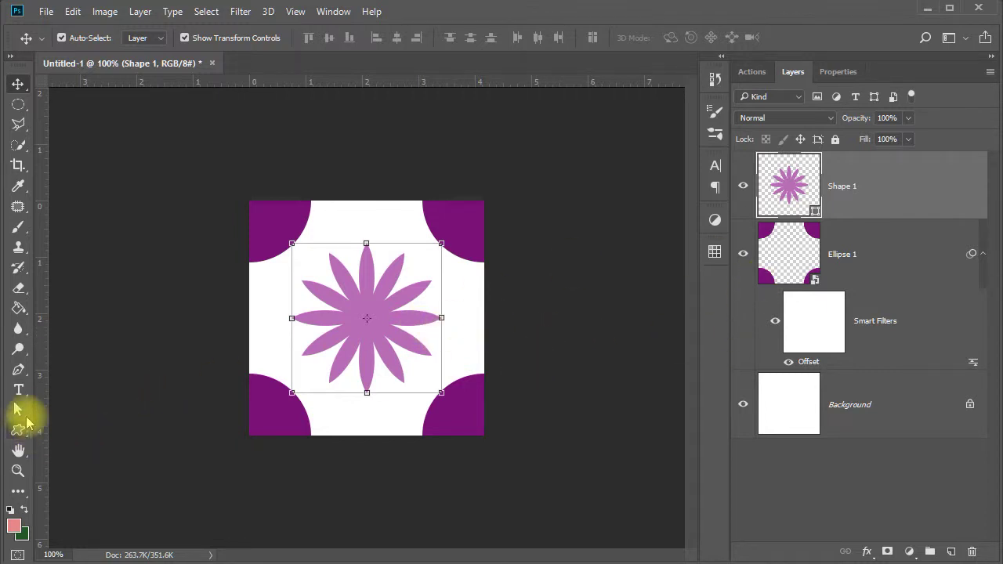
pyautogui.click(17, 431)
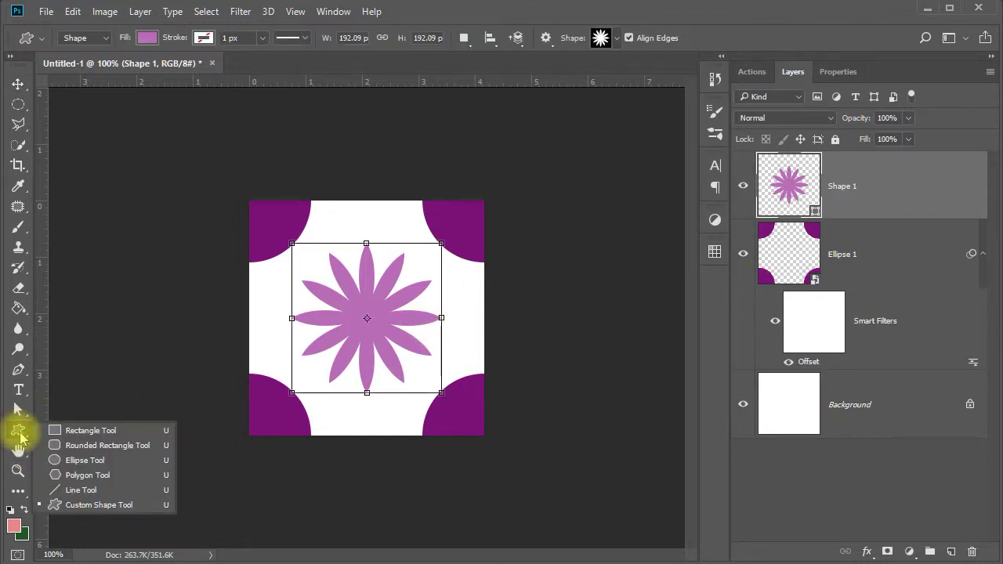
# - Draw a small 47 × 47 px circle over the flower's centre and fill it yellow
pyautogui.click(87, 461)
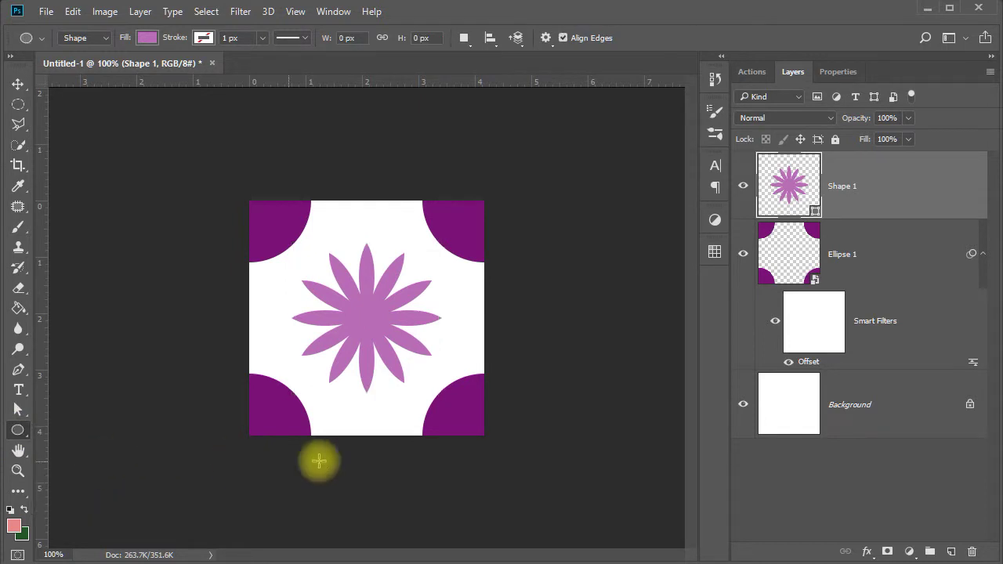
pyautogui.moveTo(343, 295); pyautogui.dragTo(383, 332)
pyautogui.hotkey('shift', 'space')
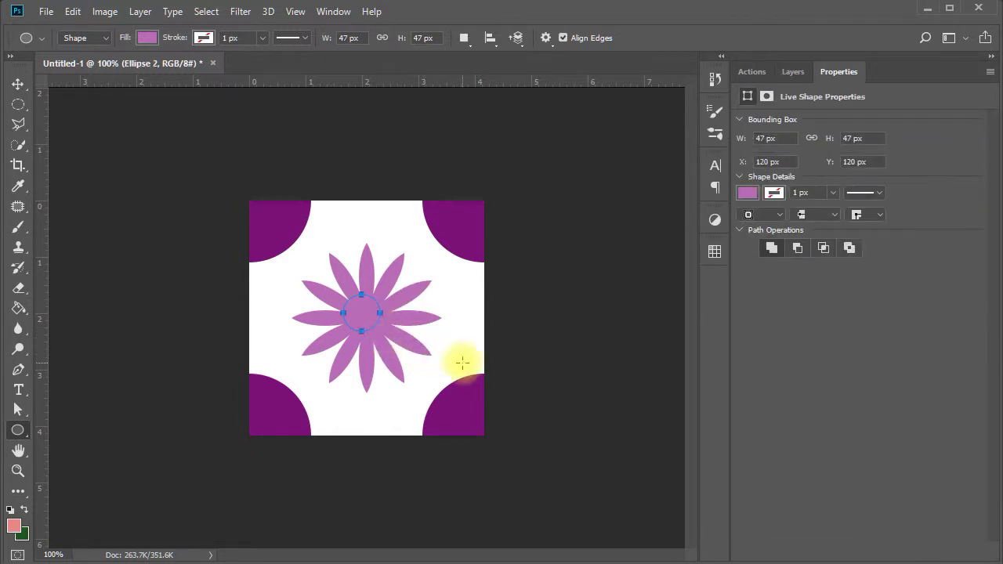
pyautogui.click(748, 195)
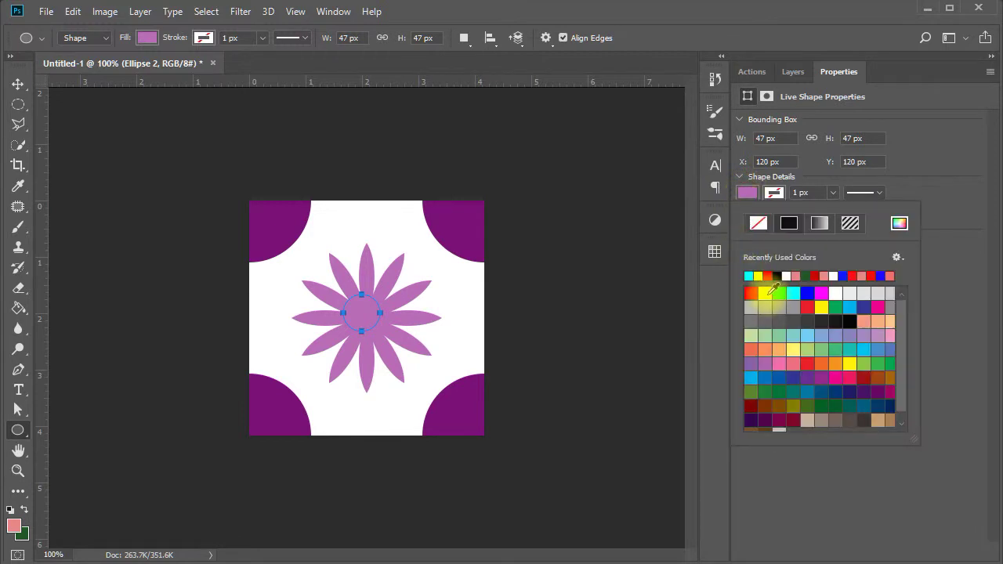
pyautogui.click(767, 294)
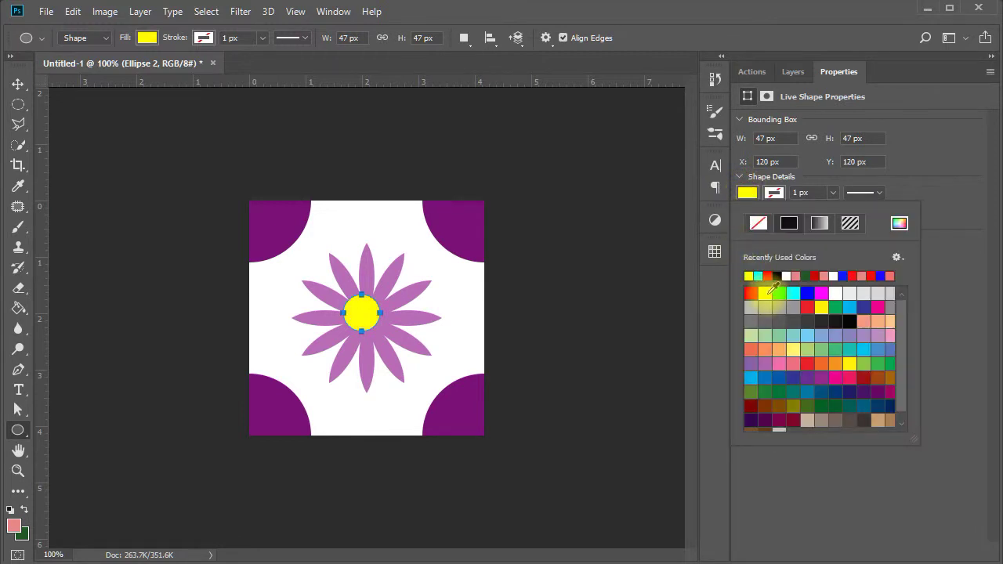
# - Centre the yellow circle within the flower and confirm its position
pyautogui.click(17, 84)
pyautogui.moveTo(362, 313); pyautogui.dragTo(375, 328)
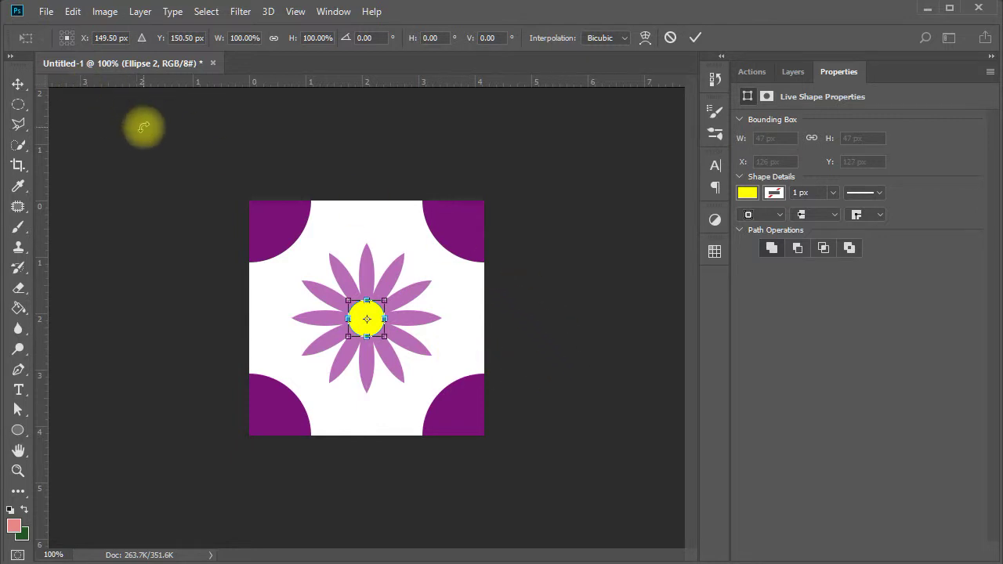
pyautogui.press('Return')
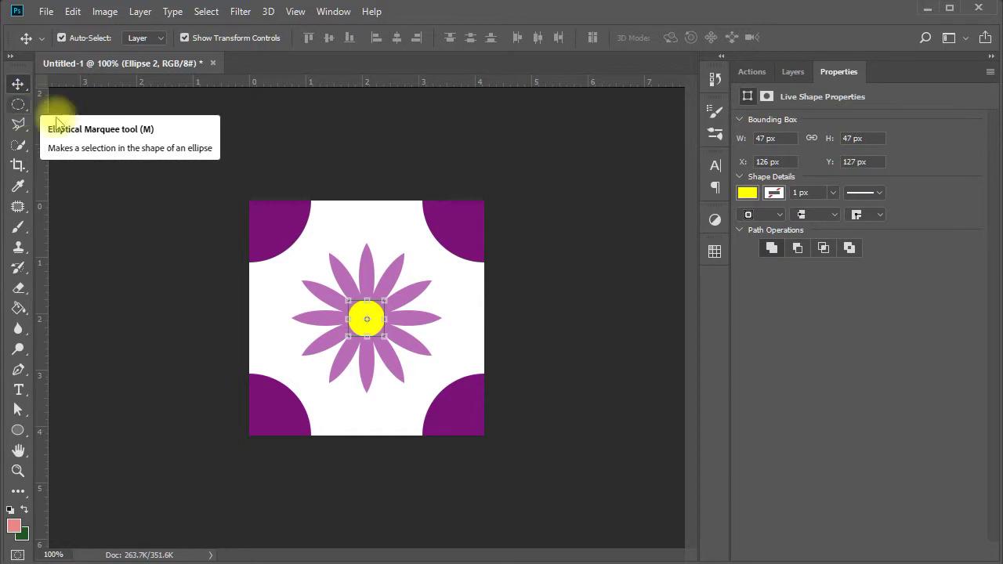
pyautogui.click(239, 116)
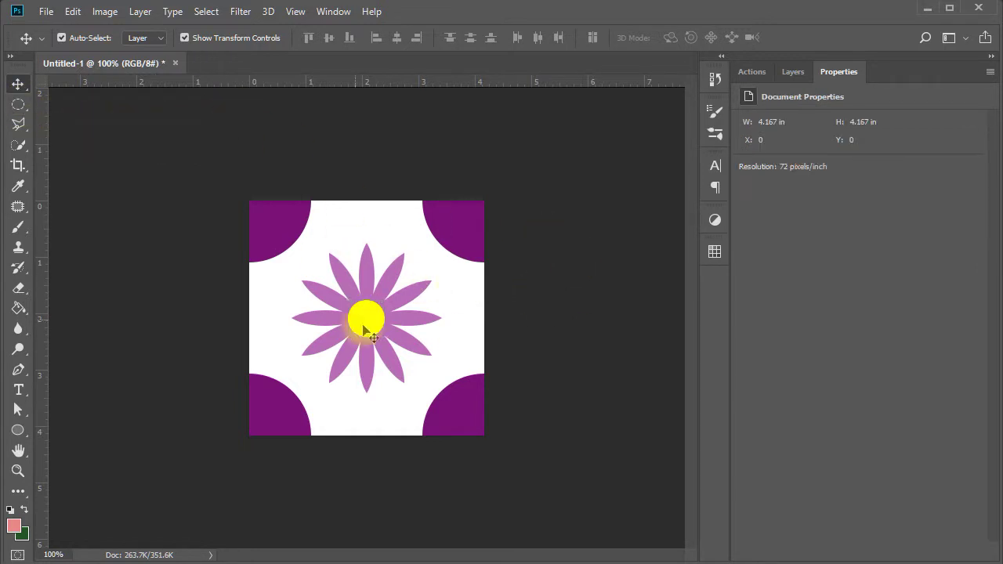
pyautogui.click(793, 72)
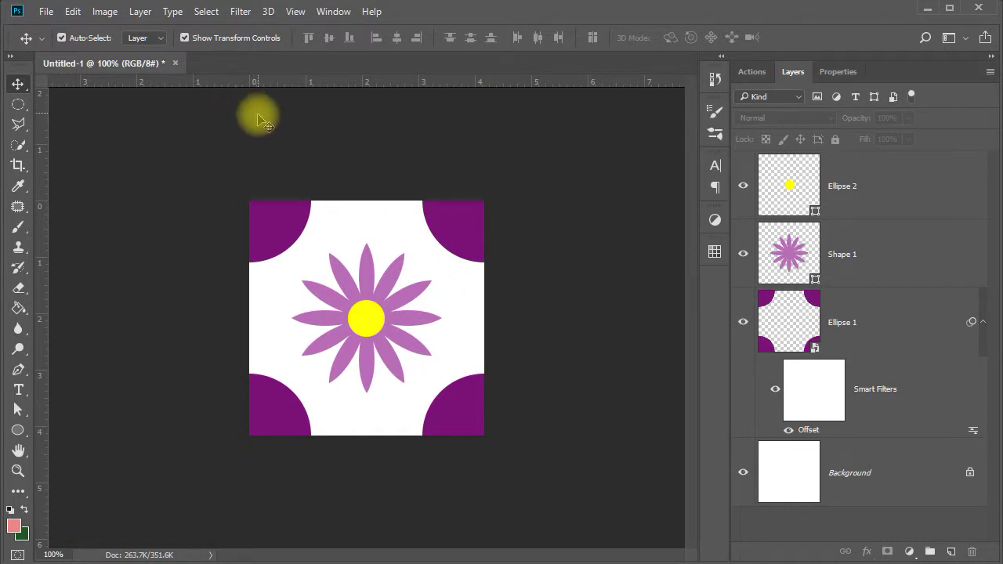
# - Select the whole tile and define it as a new pattern named Pattern 4
pyautogui.click(206, 11)
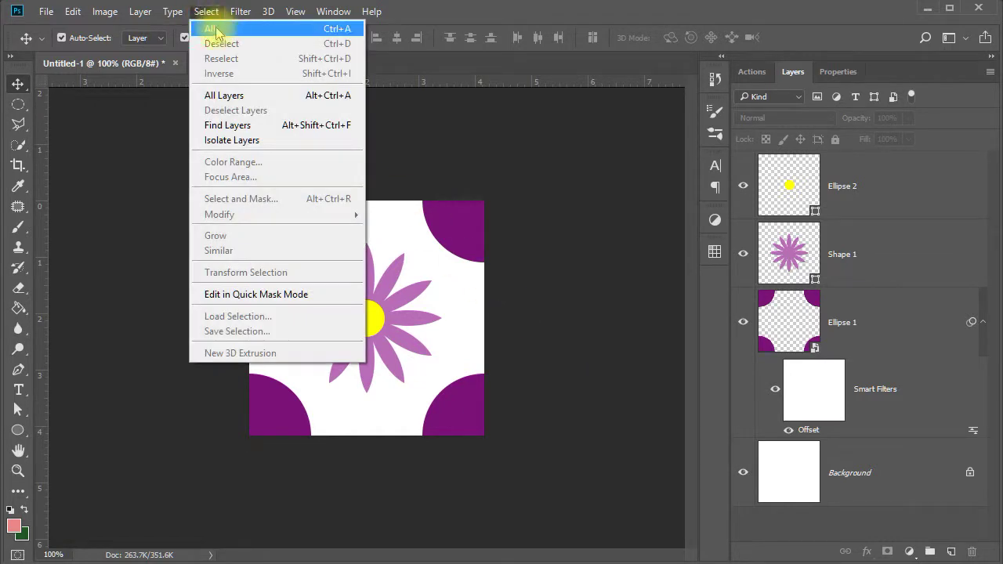
pyautogui.click(213, 29)
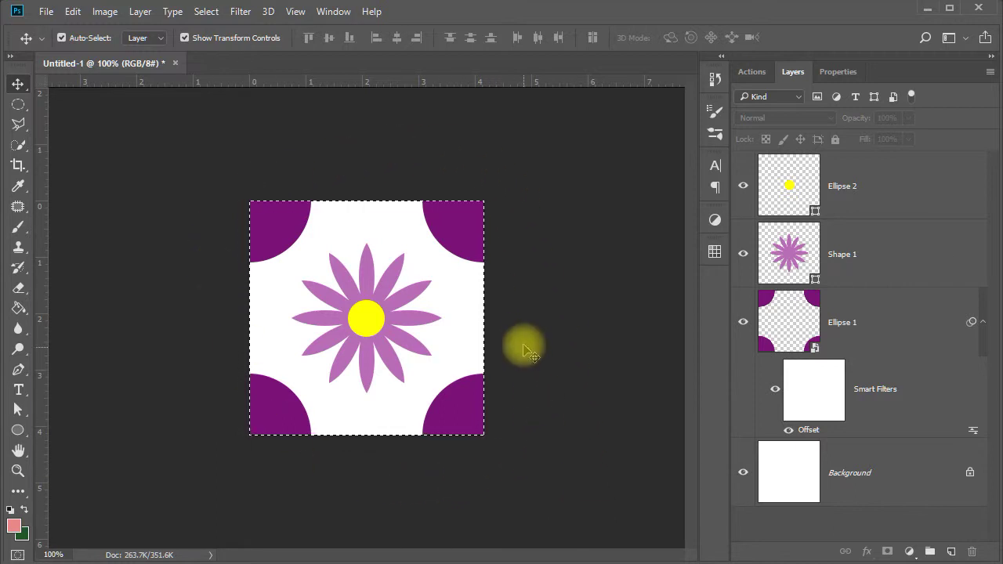
pyautogui.click(73, 11)
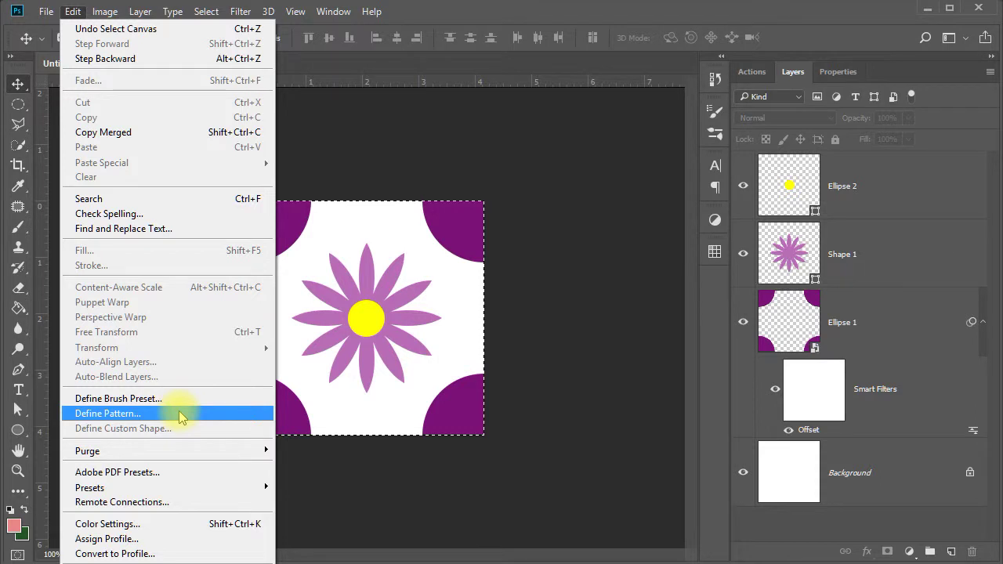
pyautogui.click(107, 413)
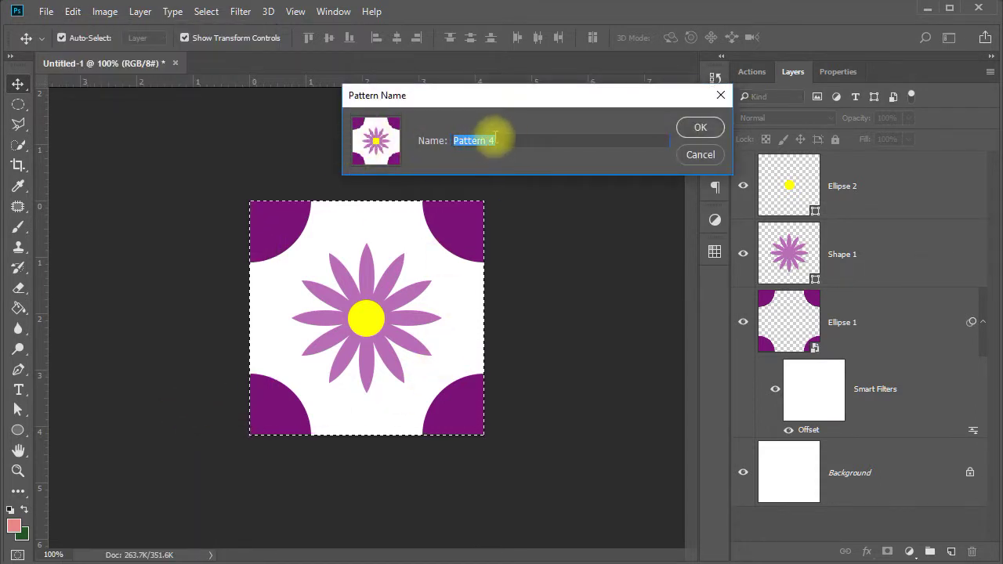
pyautogui.click(703, 129)
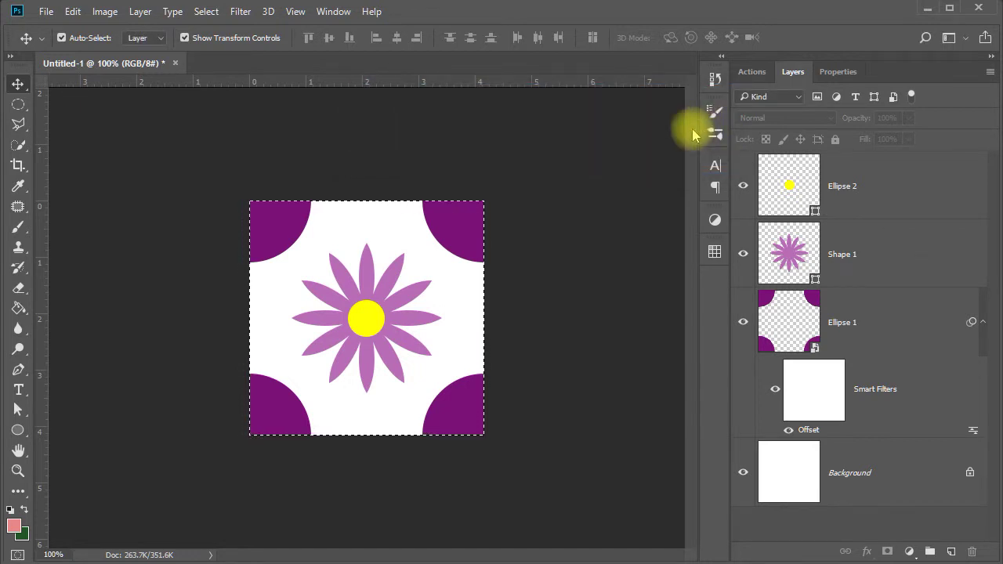
# - Create a new blank 1000 × 1000 pixel document from File > New
pyautogui.click(47, 13)
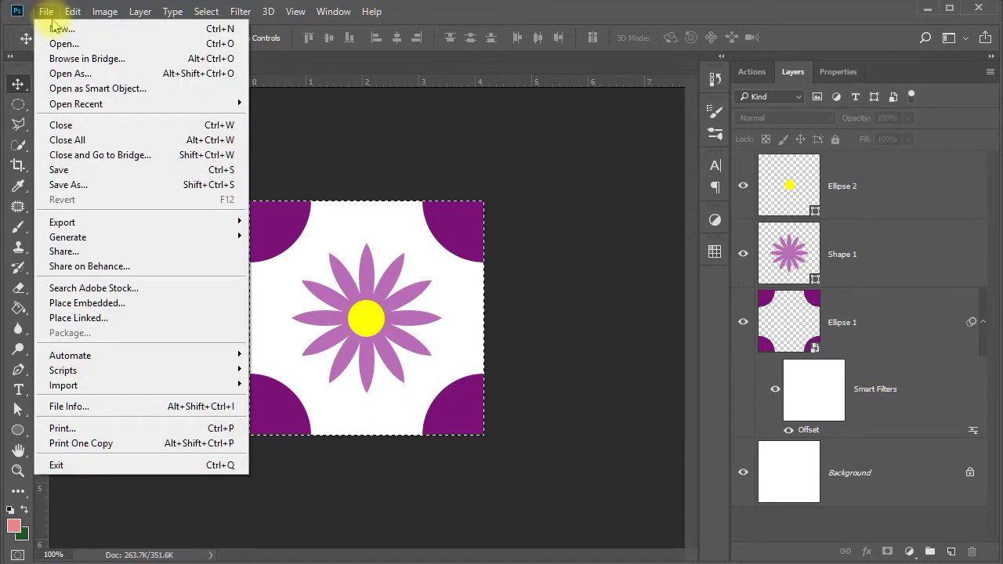
pyautogui.click(63, 27)
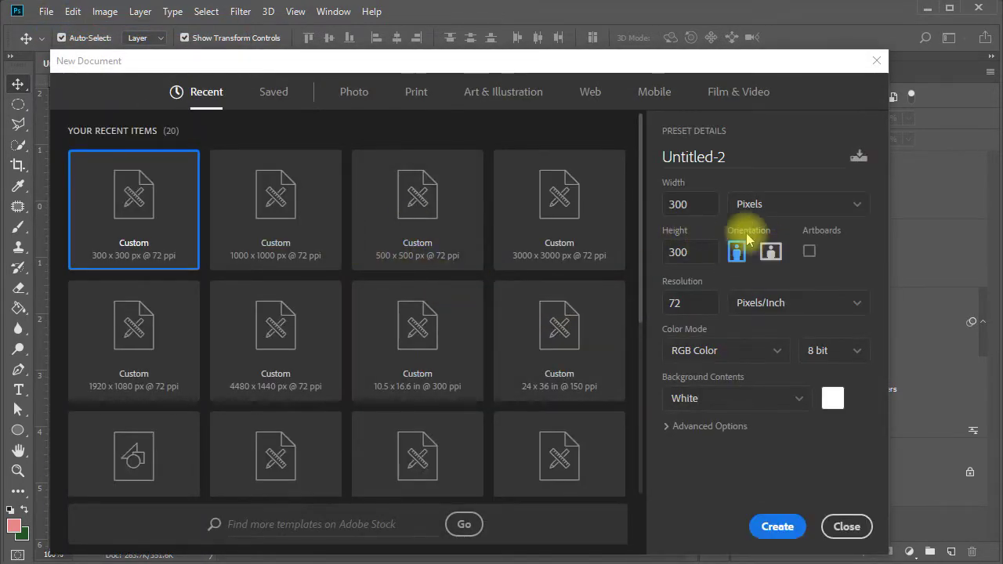
pyautogui.doubleClick(690, 203)
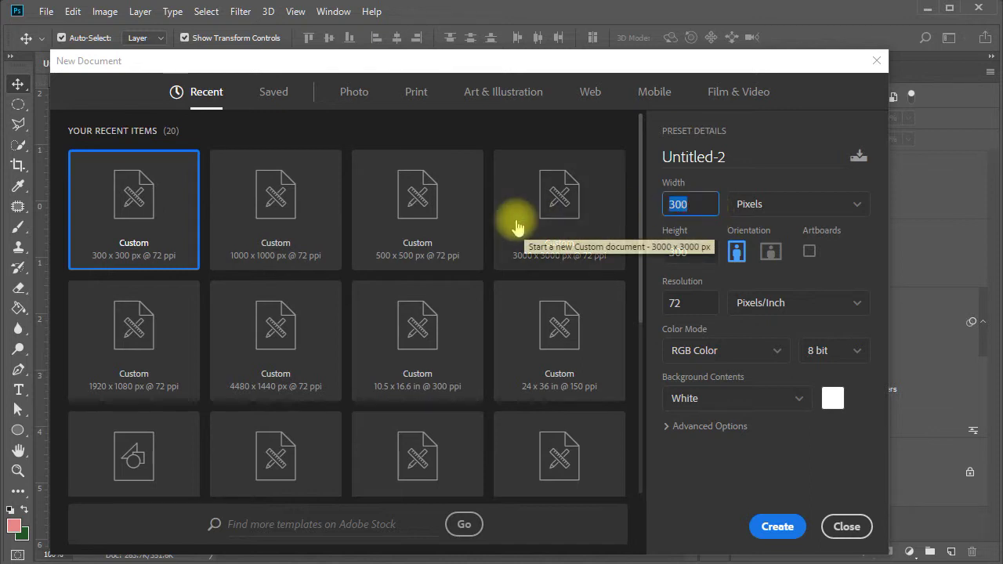
pyautogui.write('10')
pyautogui.press('Tab')
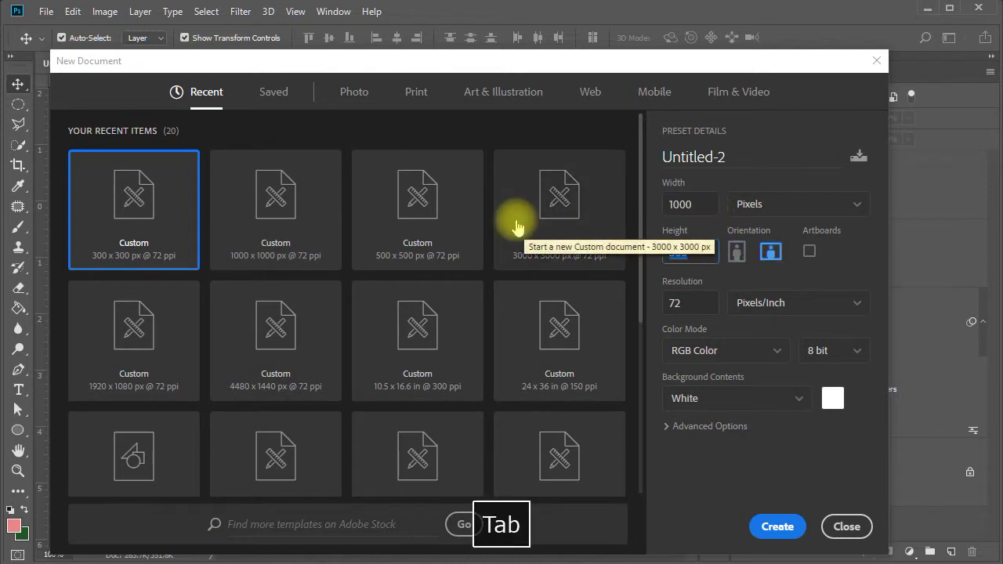
pyautogui.write('10')
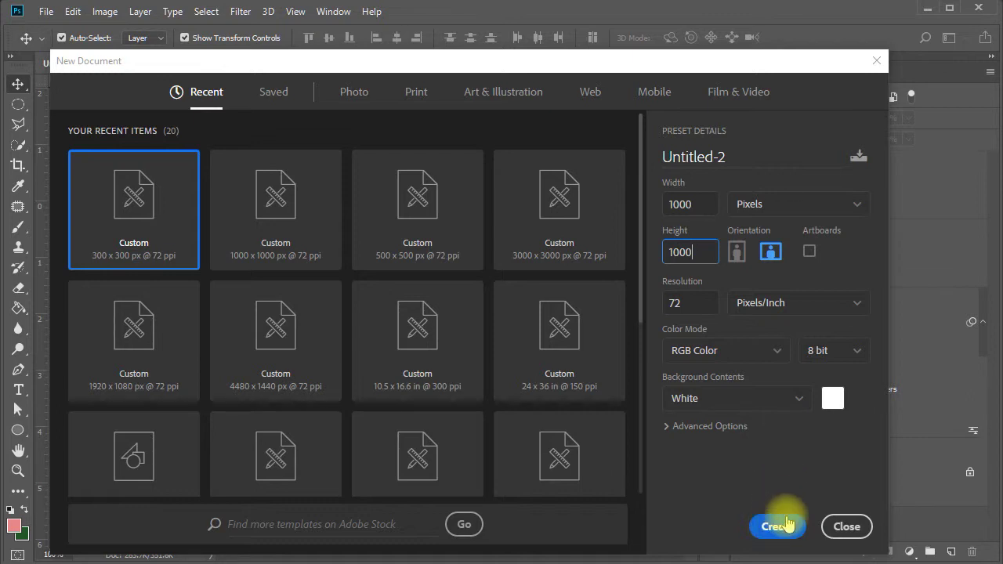
pyautogui.click(779, 527)
pyautogui.press('space')
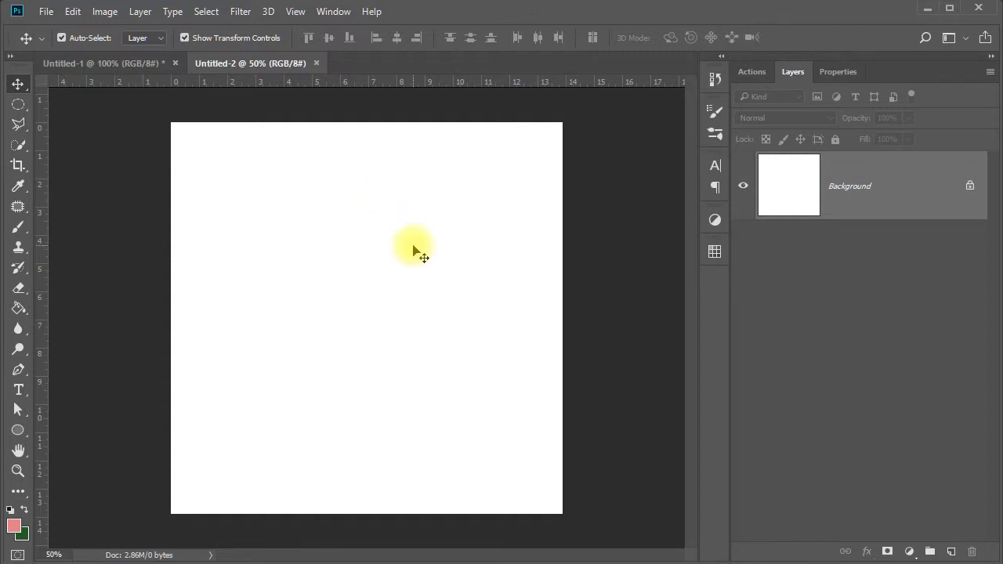
pyautogui.click(73, 12)
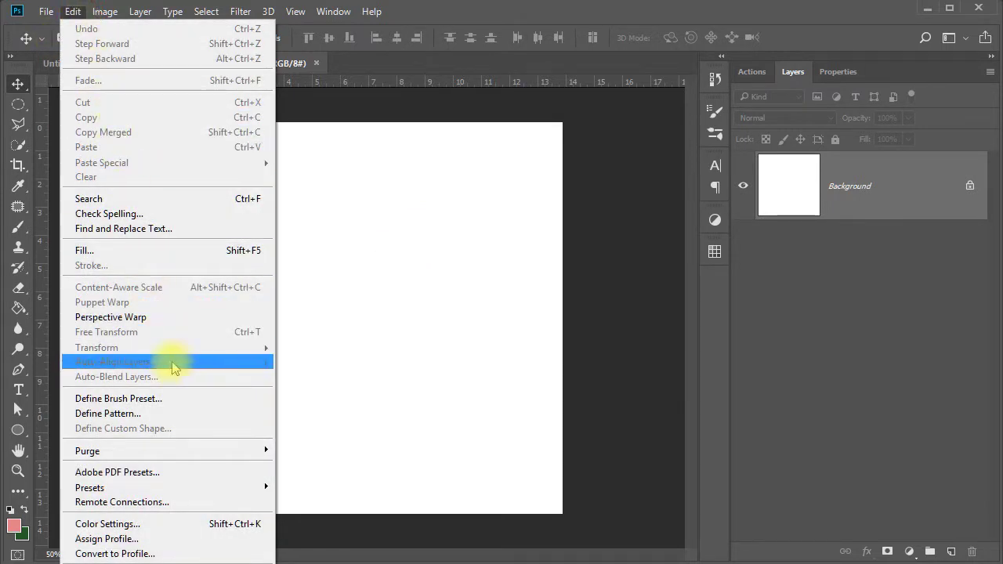
pyautogui.click(129, 251)
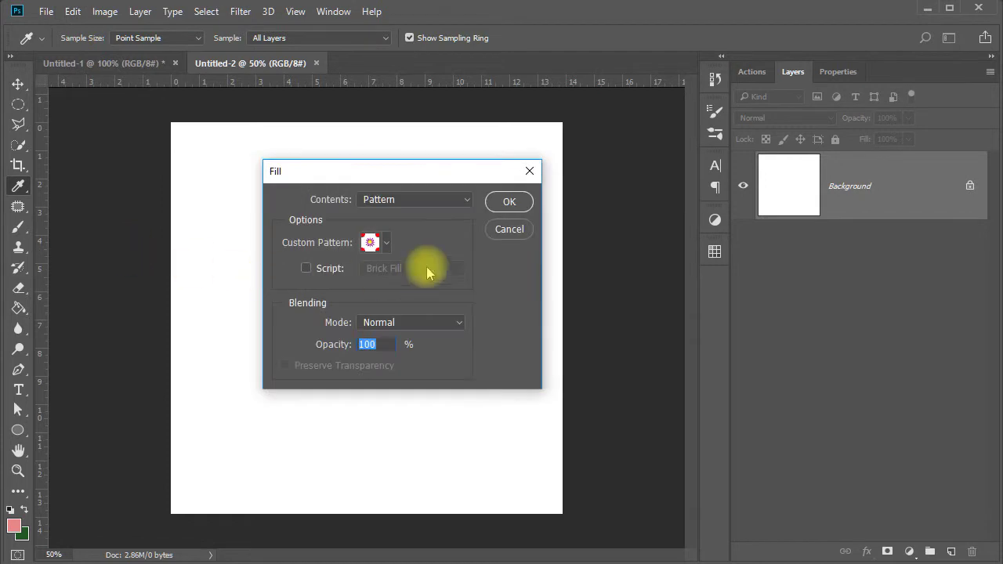
pyautogui.click(416, 203)
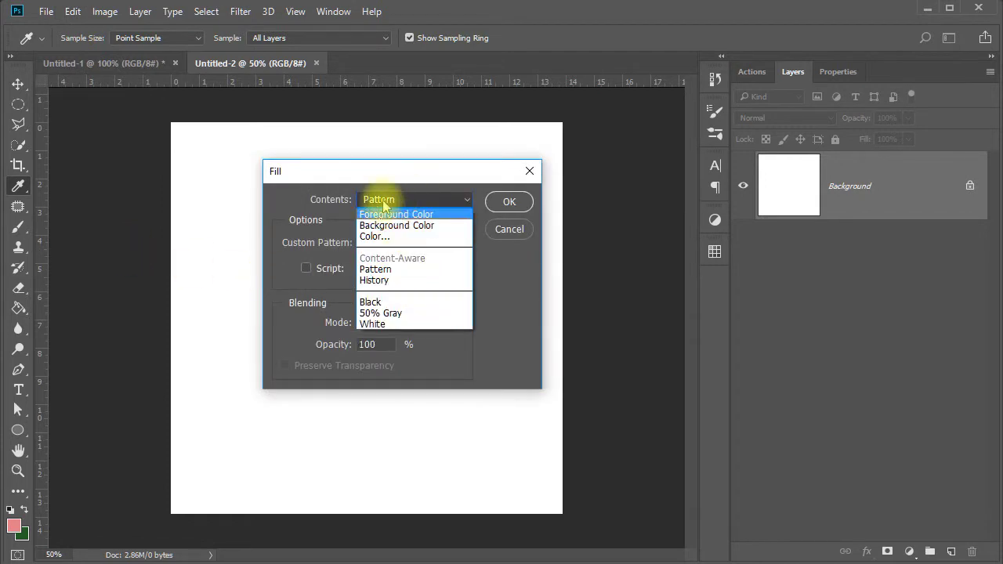
pyautogui.click(395, 200)
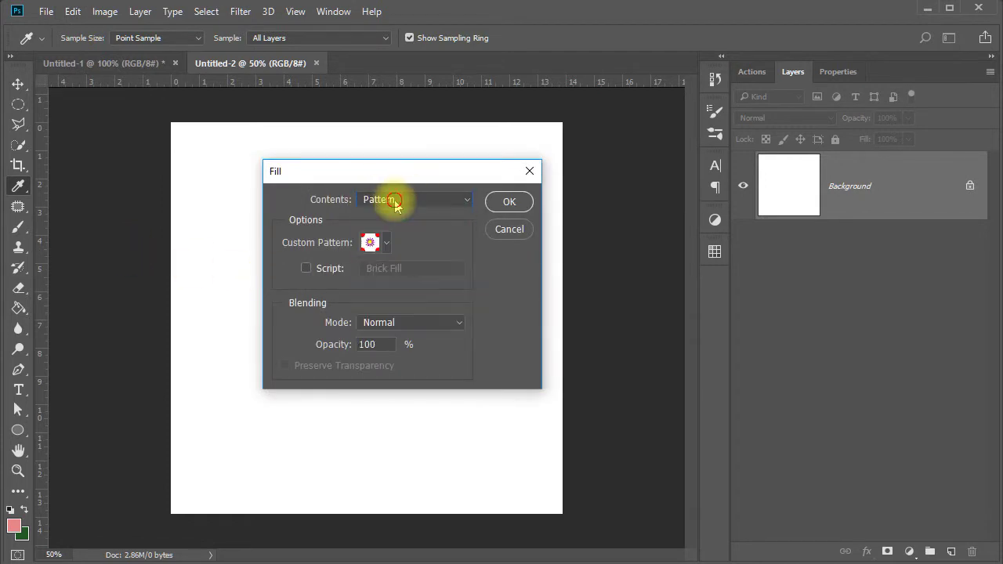
pyautogui.click(384, 242)
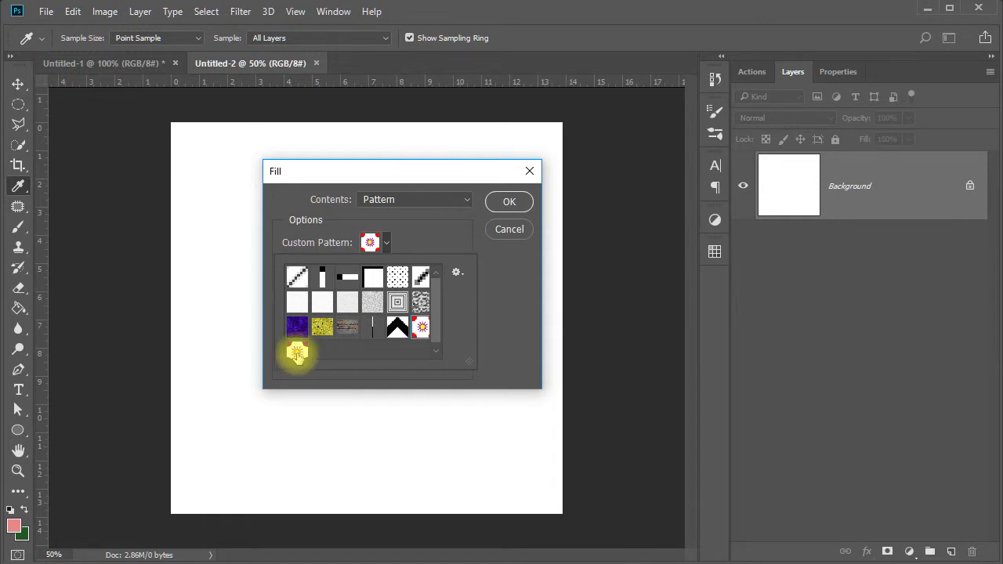
pyautogui.click(510, 202)
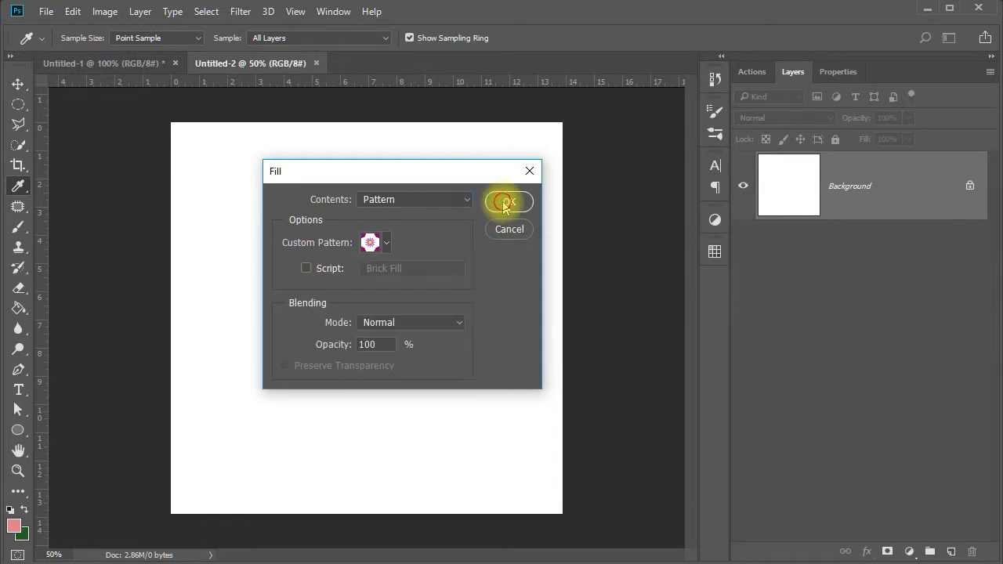
pyautogui.click(509, 201)
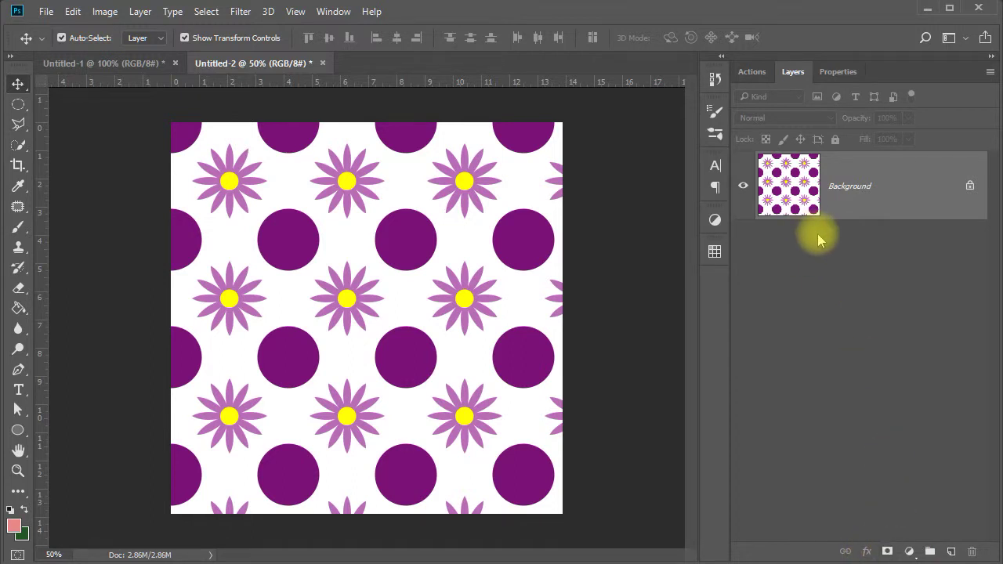
pyautogui.hotkey('ctrl', 'alt', 'z')
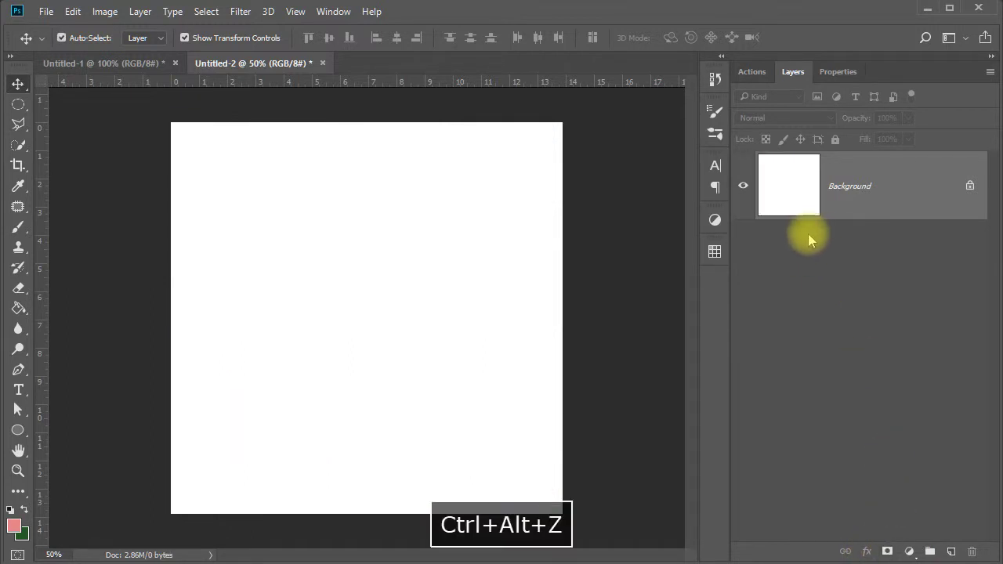
# - Add a flower-and-dot Pattern Fill layer at 166% scale and shift it down-right
pyautogui.click(910, 552)
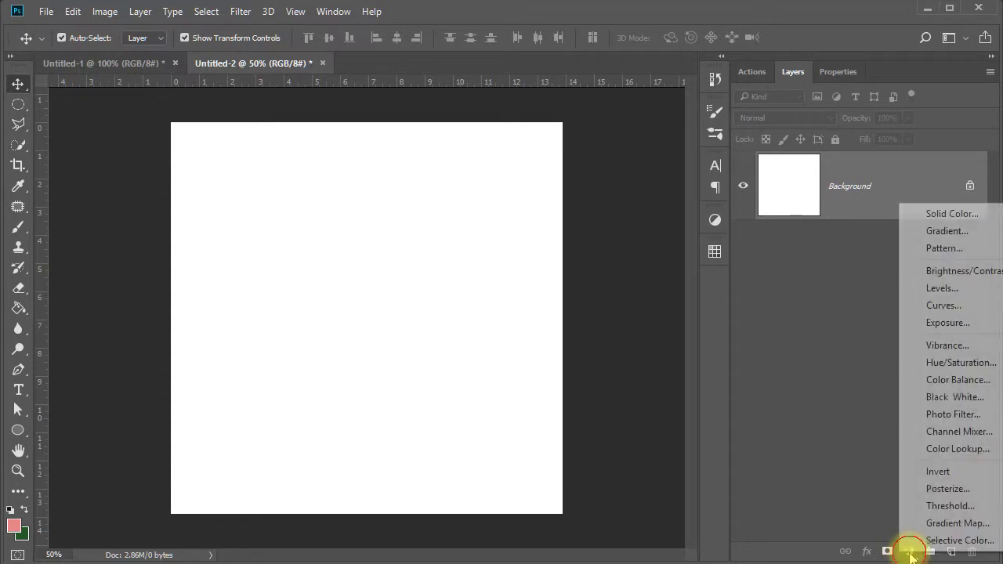
pyautogui.click(964, 249)
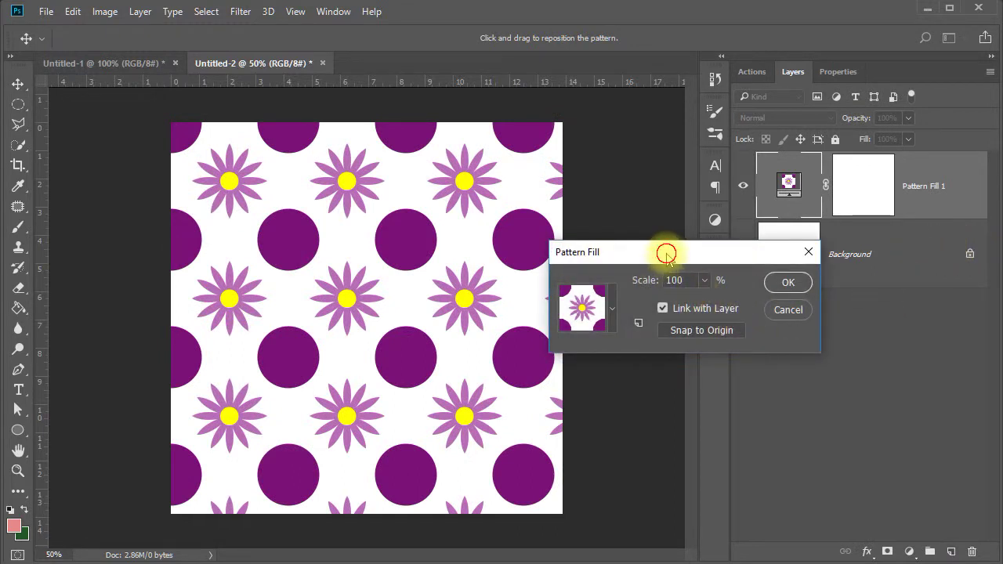
pyautogui.moveTo(667, 253); pyautogui.dragTo(535, 215)
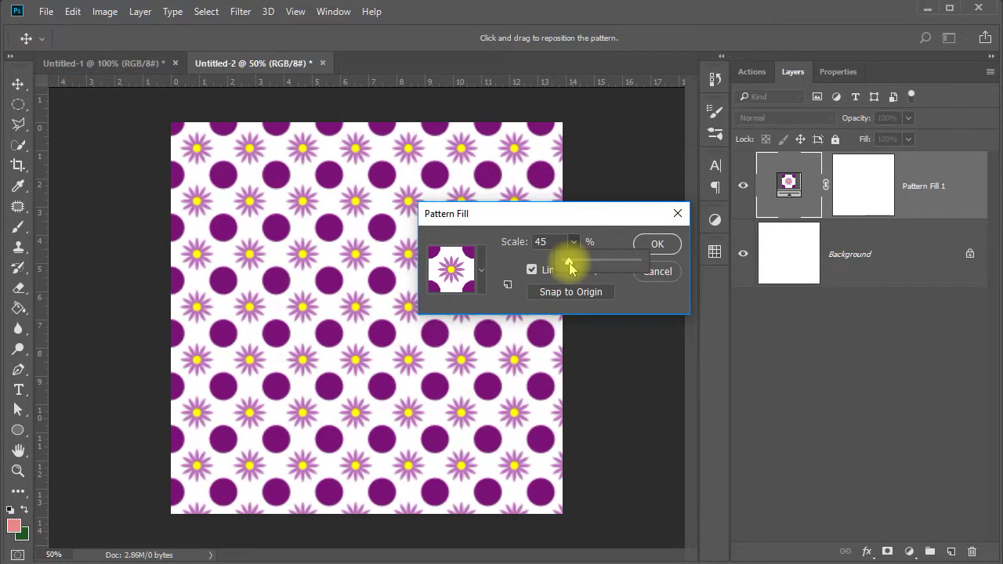
pyautogui.moveTo(570, 265); pyautogui.dragTo(582, 266)
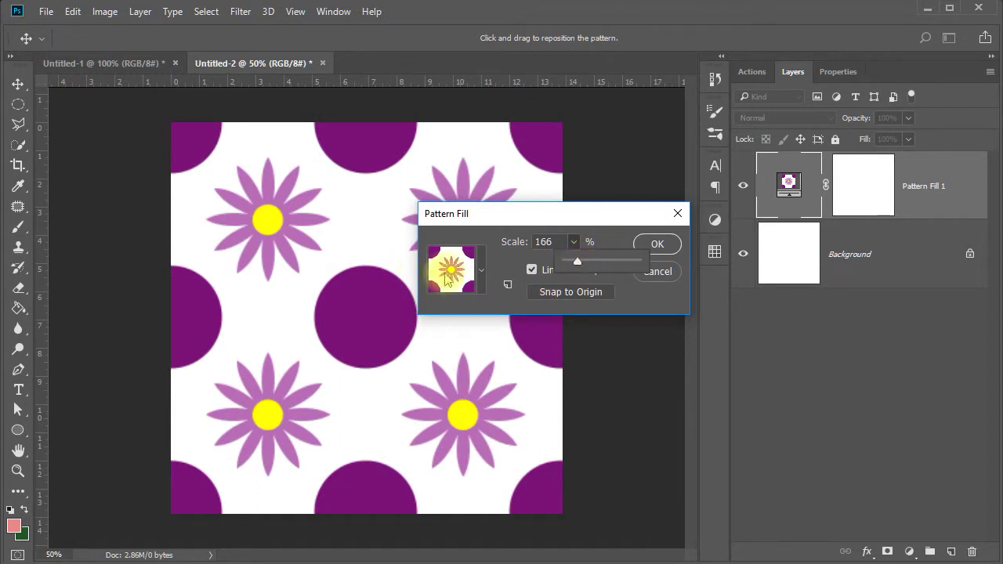
pyautogui.click(657, 245)
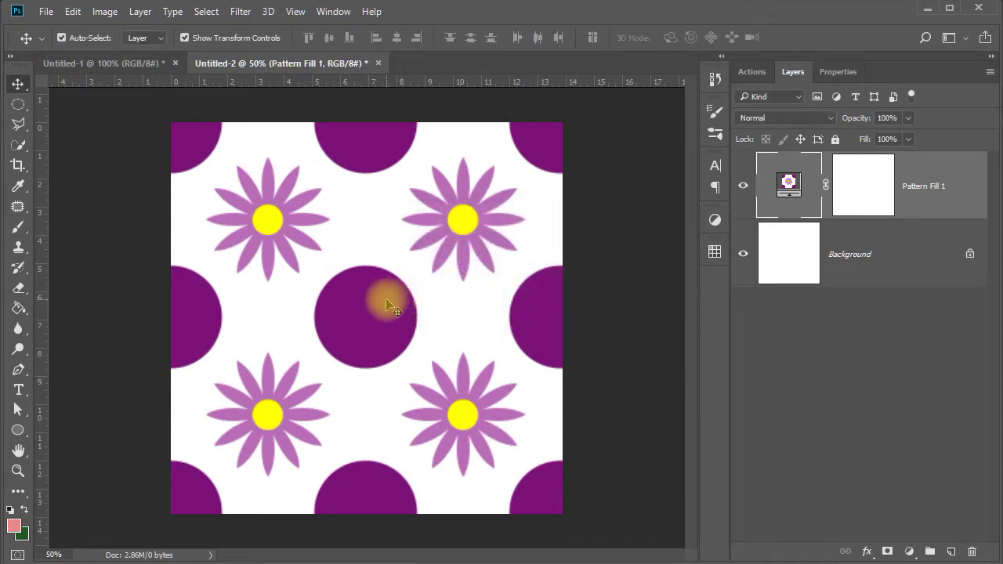
pyautogui.moveTo(385, 298); pyautogui.dragTo(439, 222)
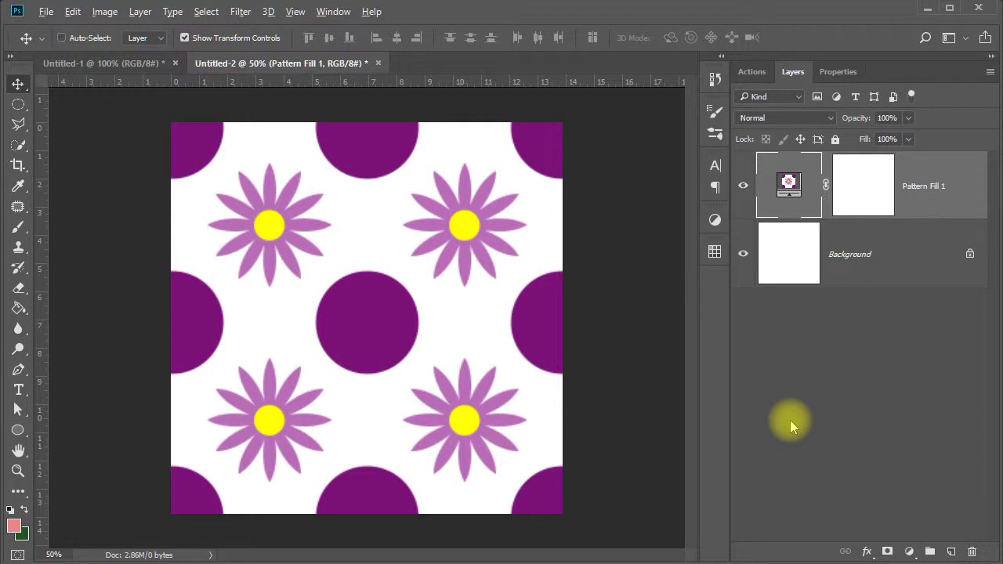
# - Undo the pattern fill, add a new layer and fill it with pink
pyautogui.hotkey('ctrl', 'alt', 'z')
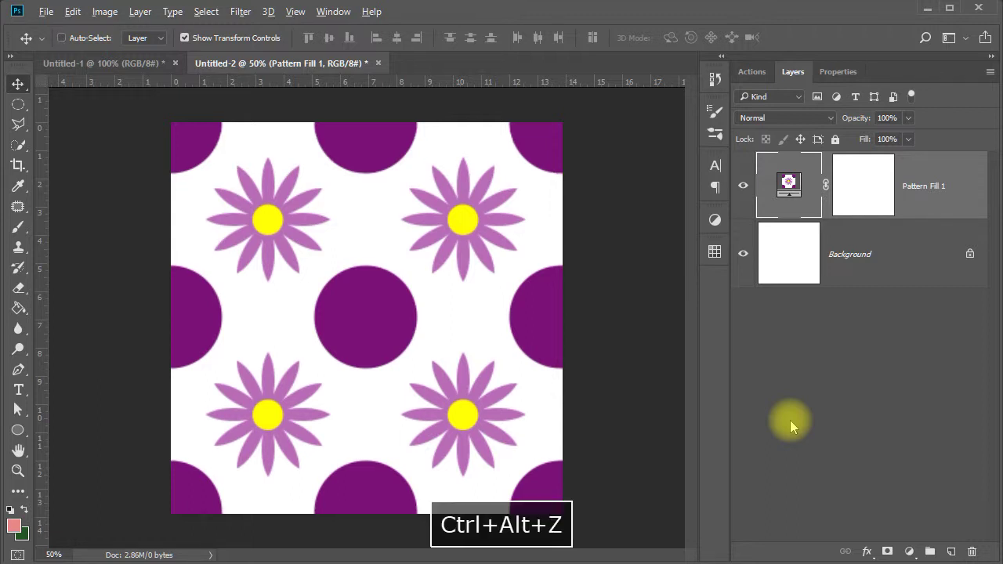
pyautogui.hotkey('ctrl', 'alt', 'z')
pyautogui.press('ctrl')
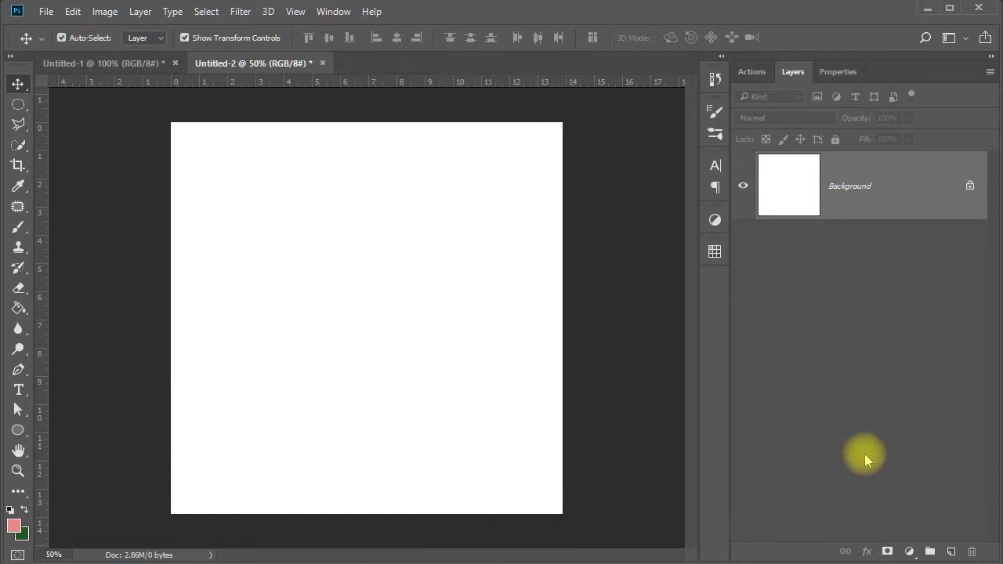
pyautogui.click(952, 553)
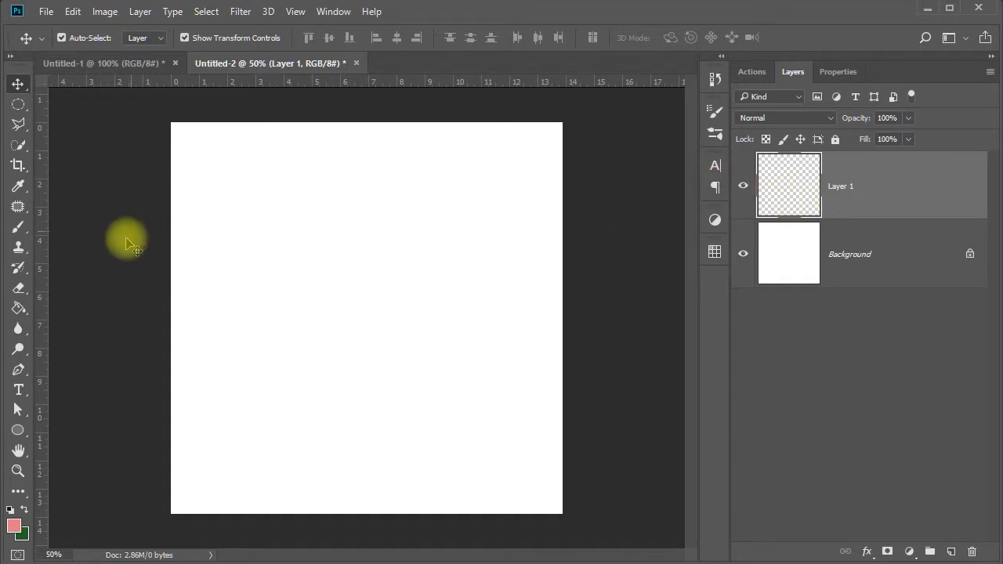
pyautogui.click(19, 308)
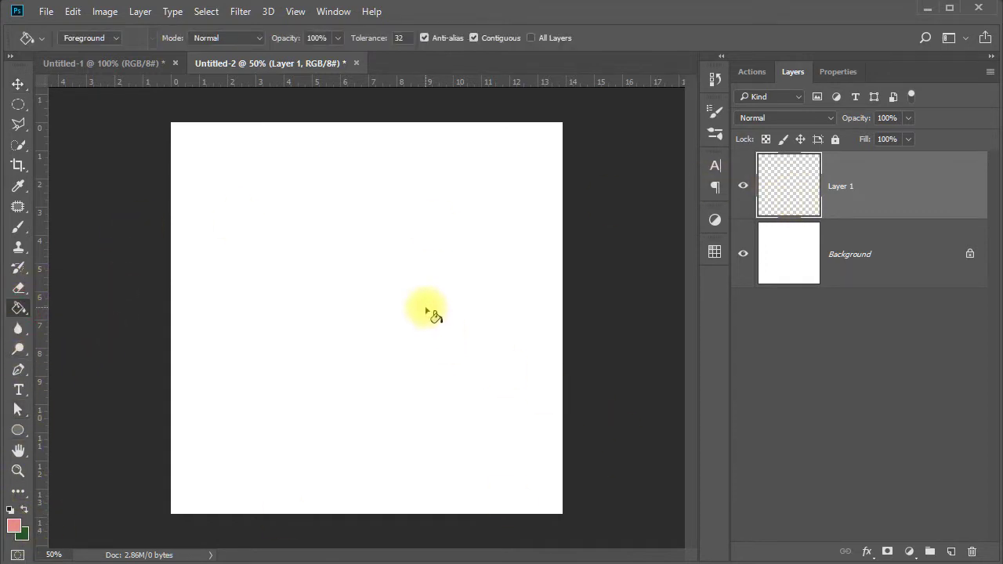
pyautogui.click(404, 294)
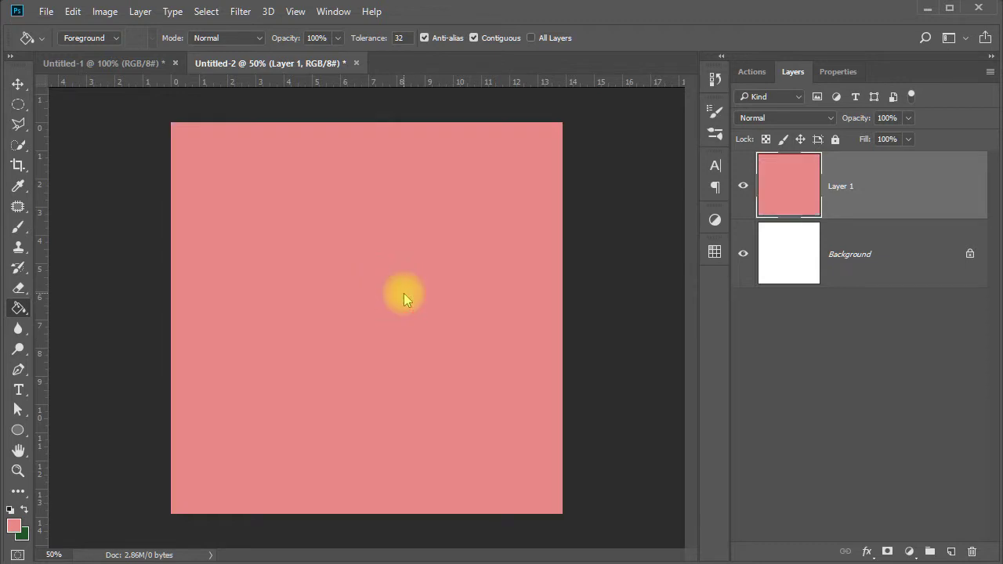
# - Add a flowers-and-dots Pattern Overlay to the pink layer, Normal blend, scaled to 45%
pyautogui.click(867, 552)
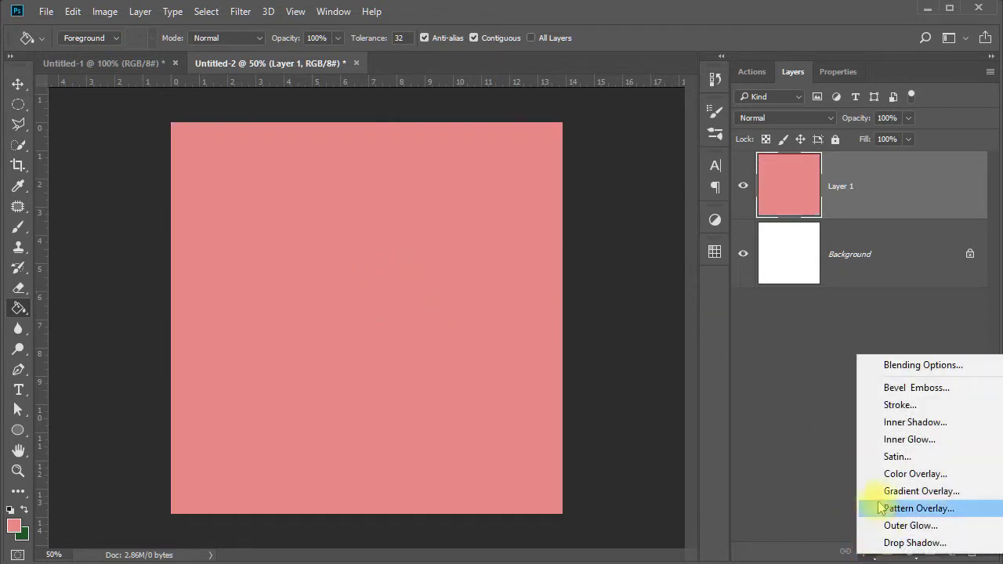
pyautogui.click(929, 510)
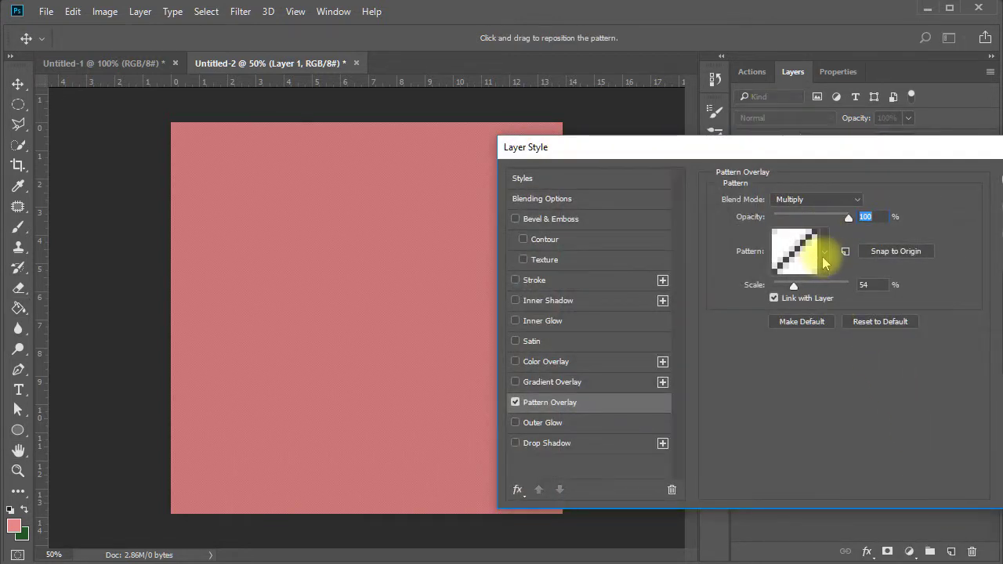
pyautogui.click(821, 263)
pyautogui.click(720, 374)
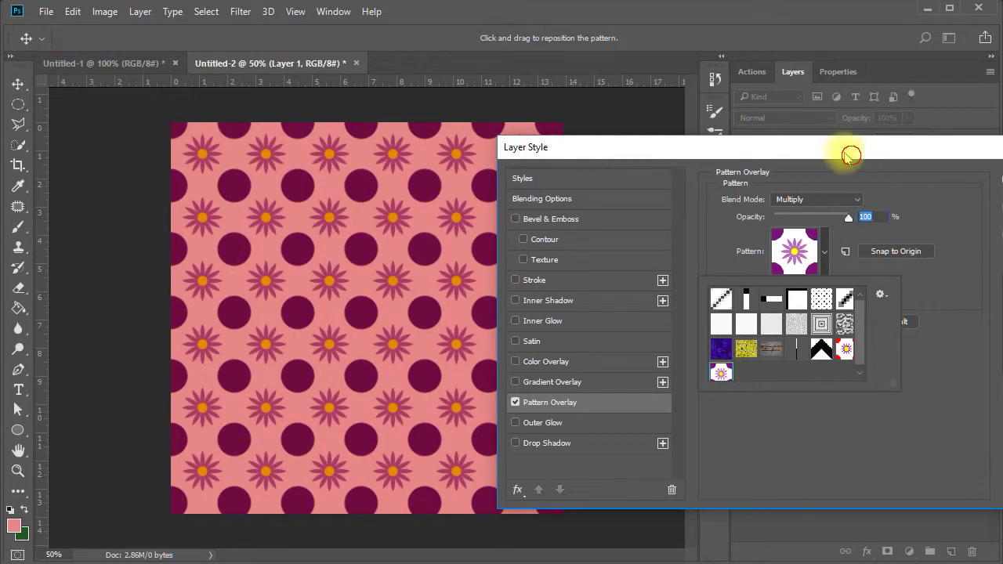
pyautogui.moveTo(850, 155); pyautogui.dragTo(584, 71)
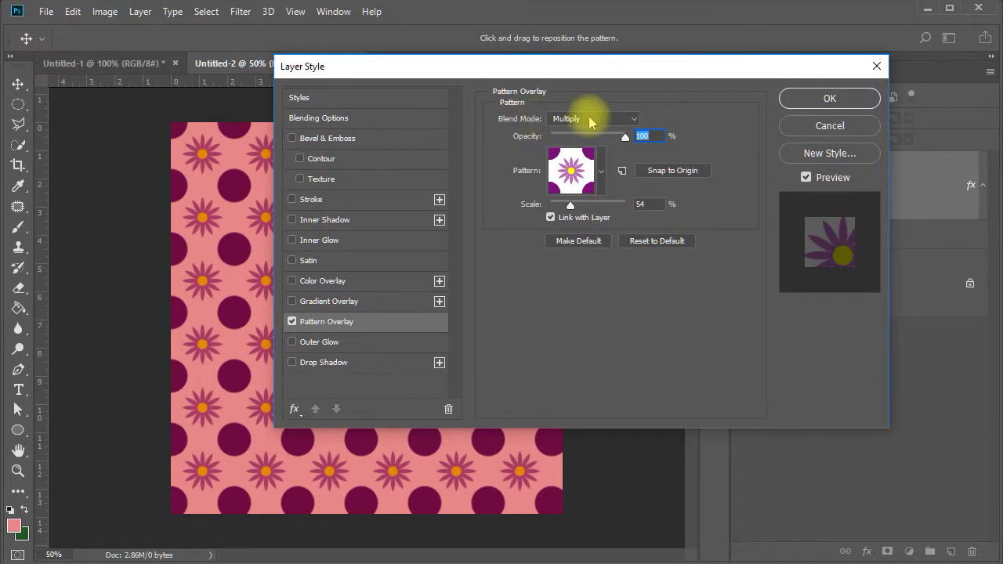
pyautogui.click(591, 121)
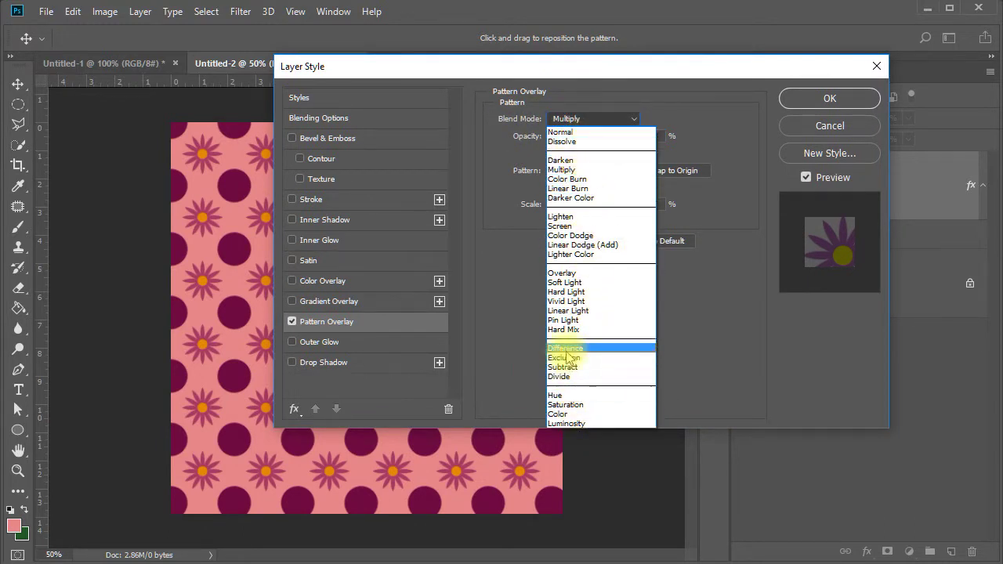
pyautogui.click(561, 133)
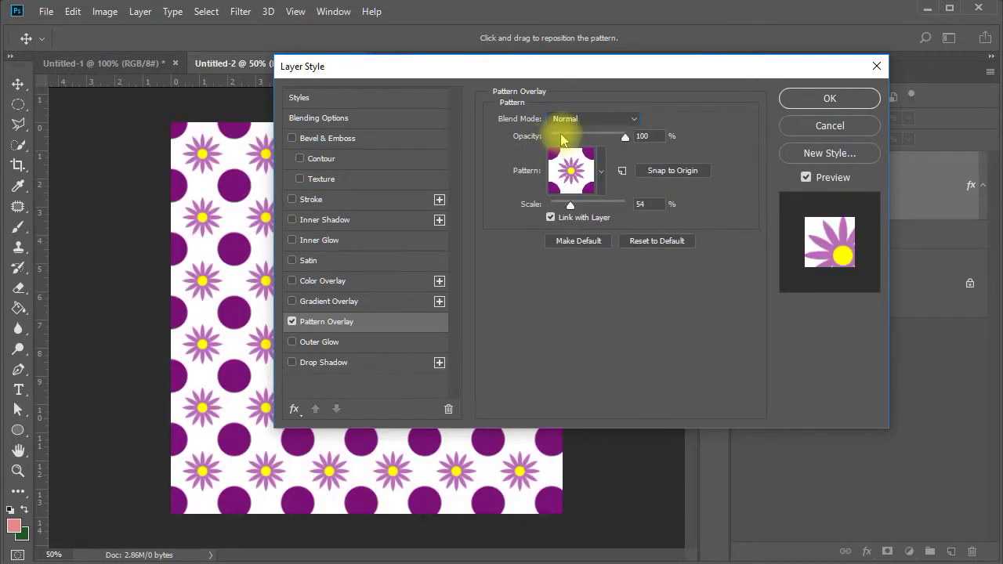
pyautogui.moveTo(608, 69); pyautogui.dragTo(703, 62)
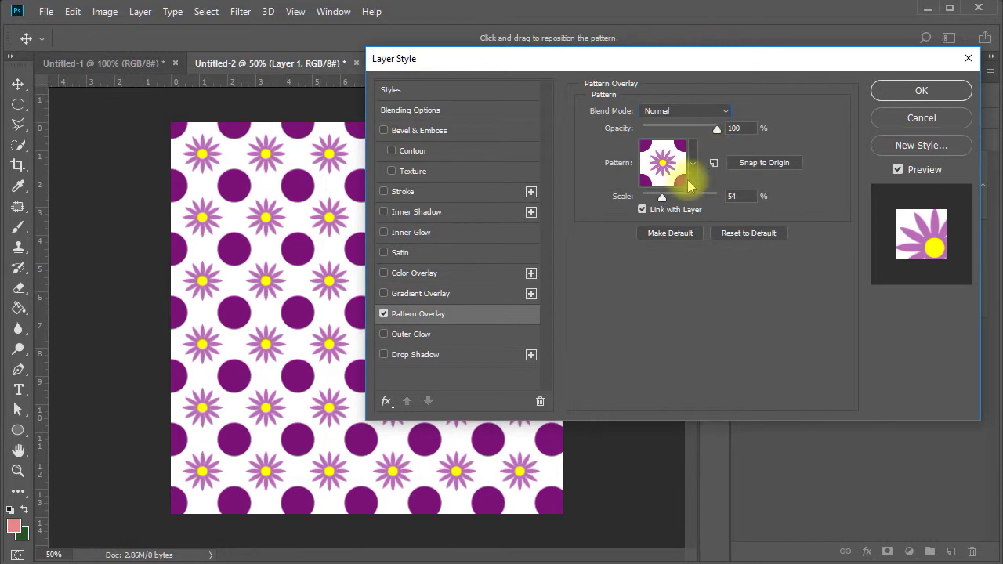
pyautogui.moveTo(662, 200)
pyautogui.mouseDown()
pyautogui.moveTo(635, 197)
pyautogui.moveTo(658, 197)
pyautogui.mouseUp()
pyautogui.moveTo(314, 250); pyautogui.dragTo(302, 229)
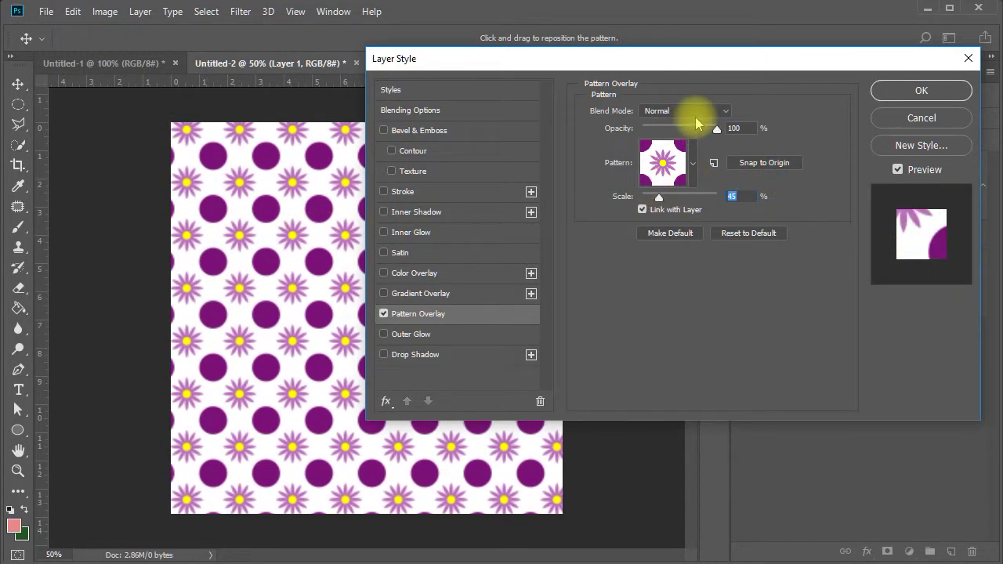
# - Change the overlay to Screen blend at 93% opacity and apply it
pyautogui.click(725, 112)
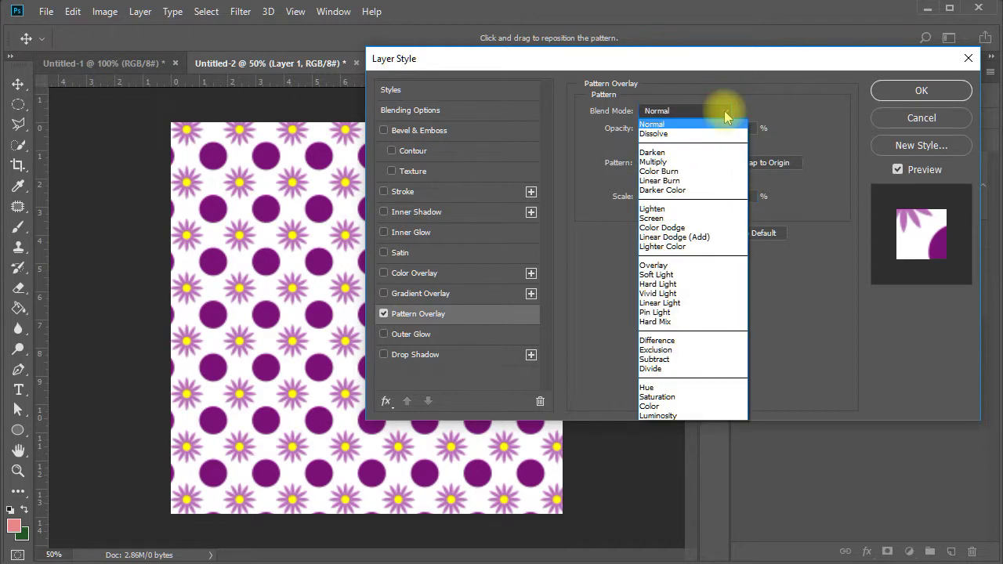
pyautogui.click(679, 220)
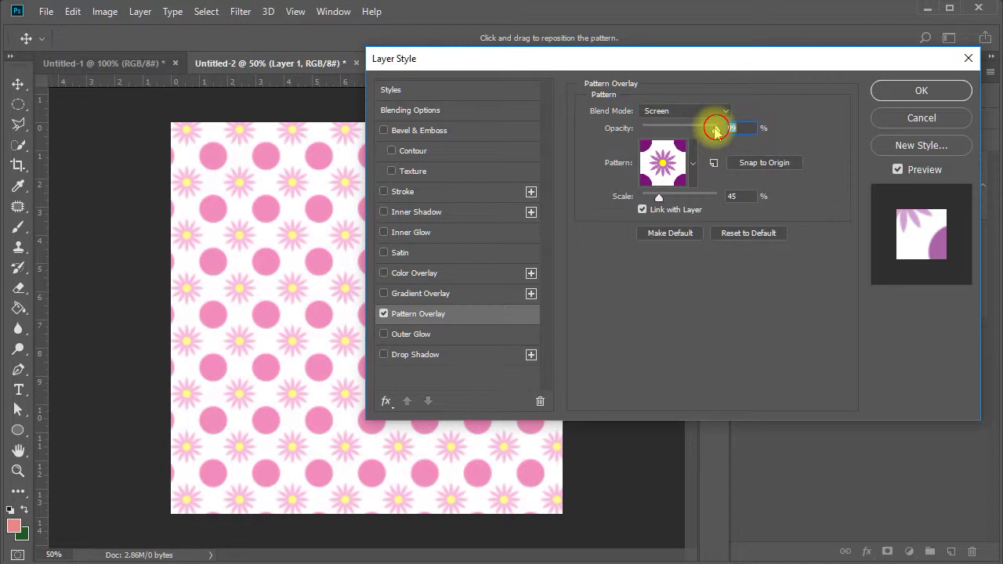
pyautogui.moveTo(715, 129)
pyautogui.mouseDown()
pyautogui.moveTo(675, 129)
pyautogui.moveTo(714, 133)
pyautogui.mouseUp()
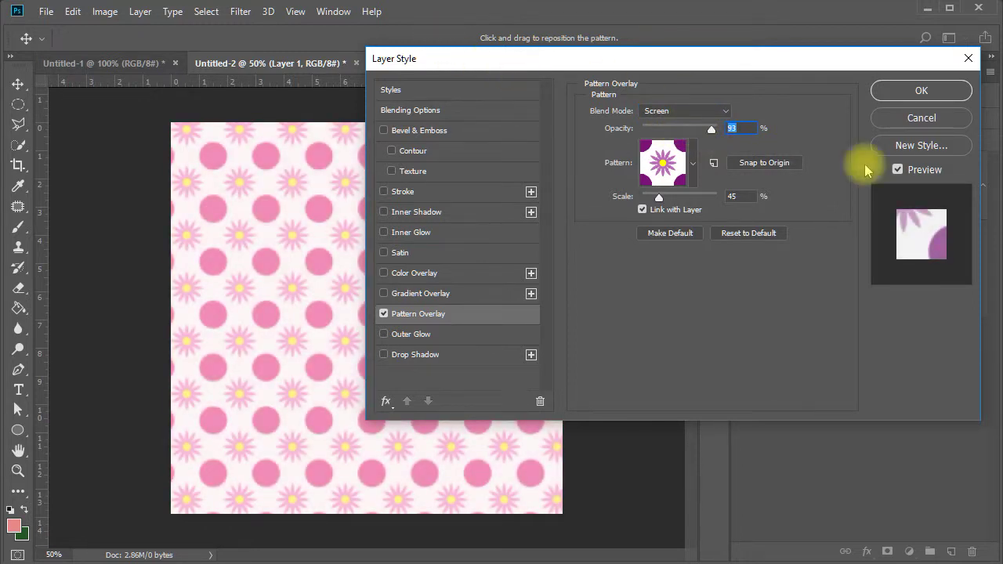
pyautogui.click(922, 92)
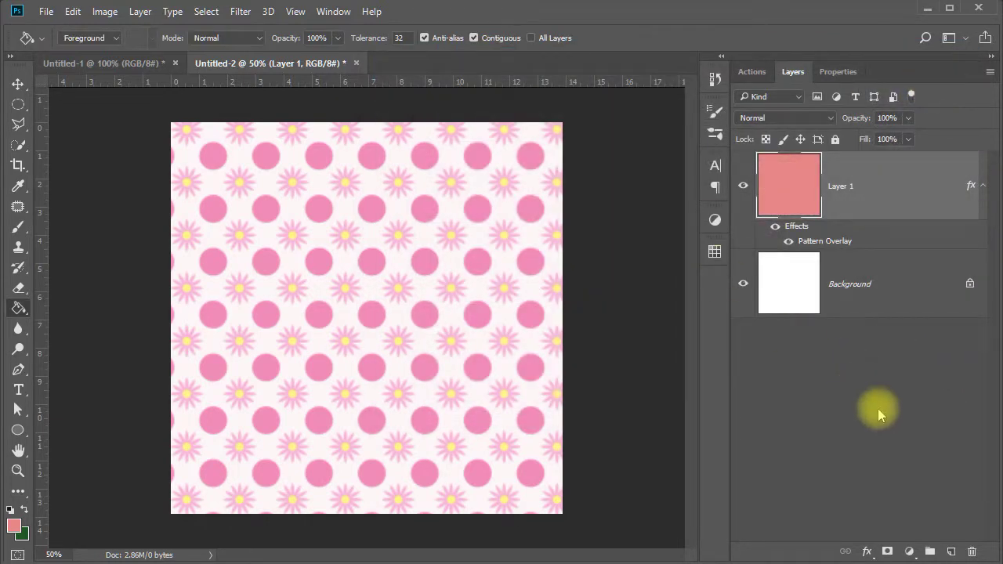
# - On Untitled-1, cancel Define Pattern and hide the yellow centre, flower and purple corner layers
pyautogui.click(76, 65)
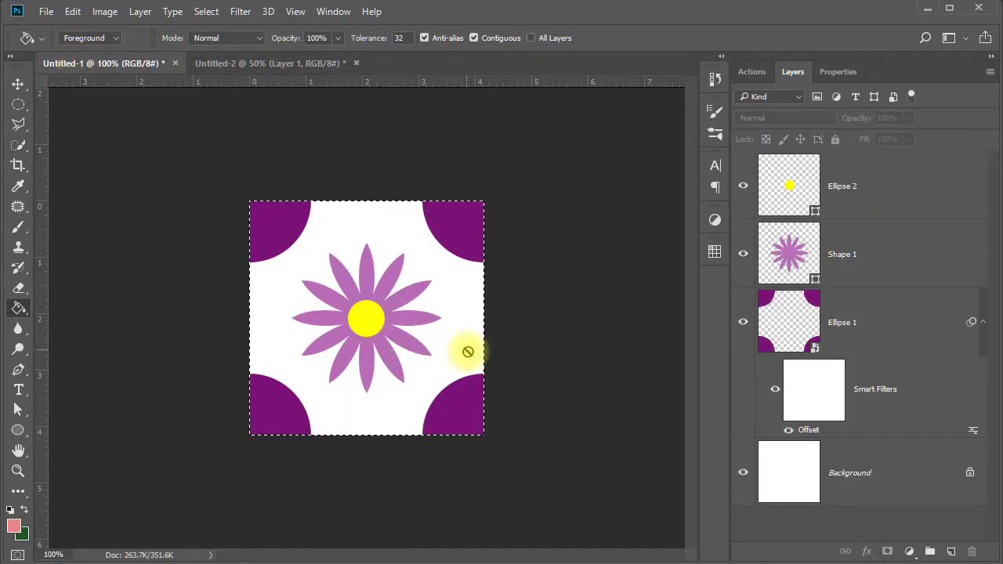
pyautogui.click(743, 187)
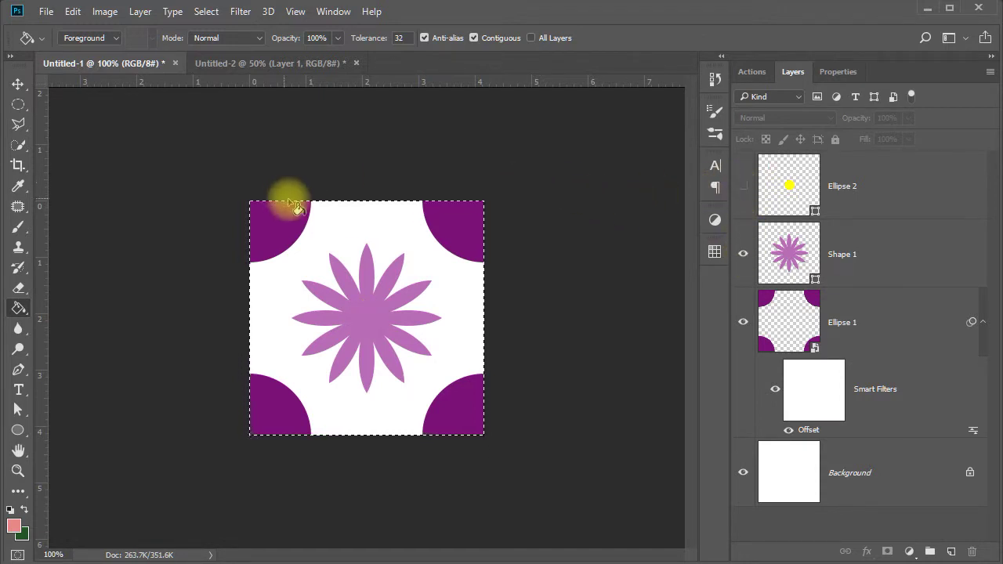
pyautogui.click(73, 12)
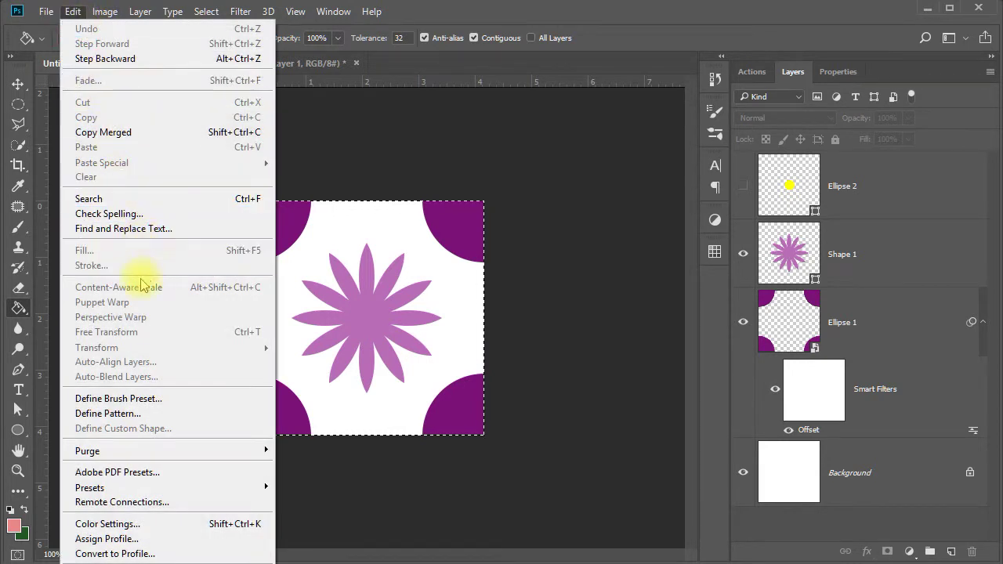
pyautogui.click(154, 420)
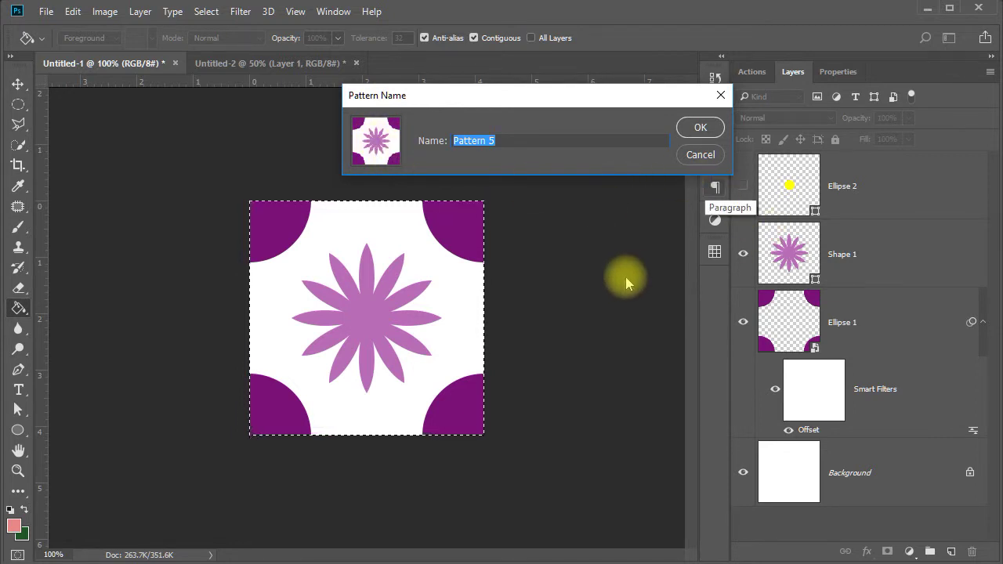
pyautogui.click(700, 156)
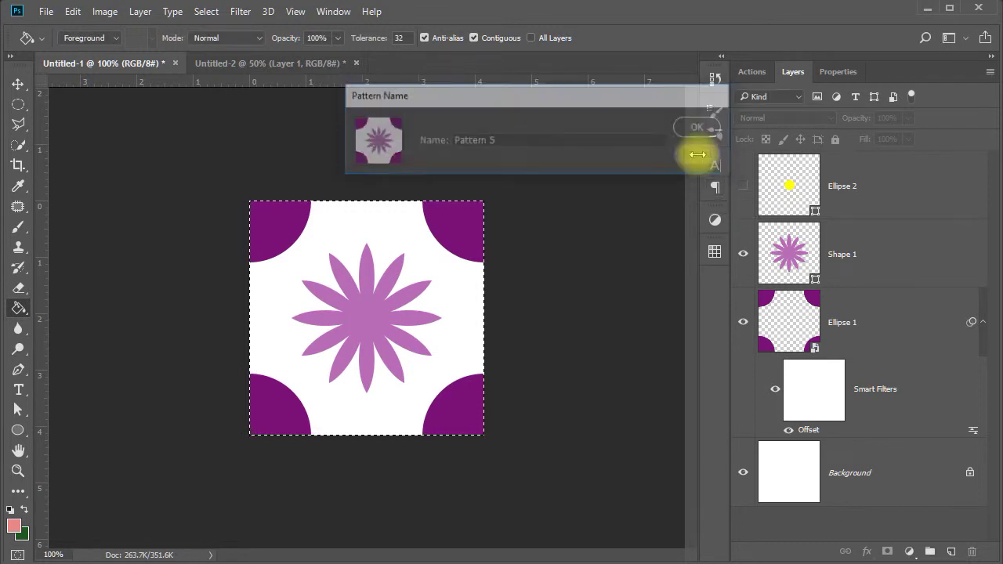
pyautogui.click(743, 254)
pyautogui.click(743, 323)
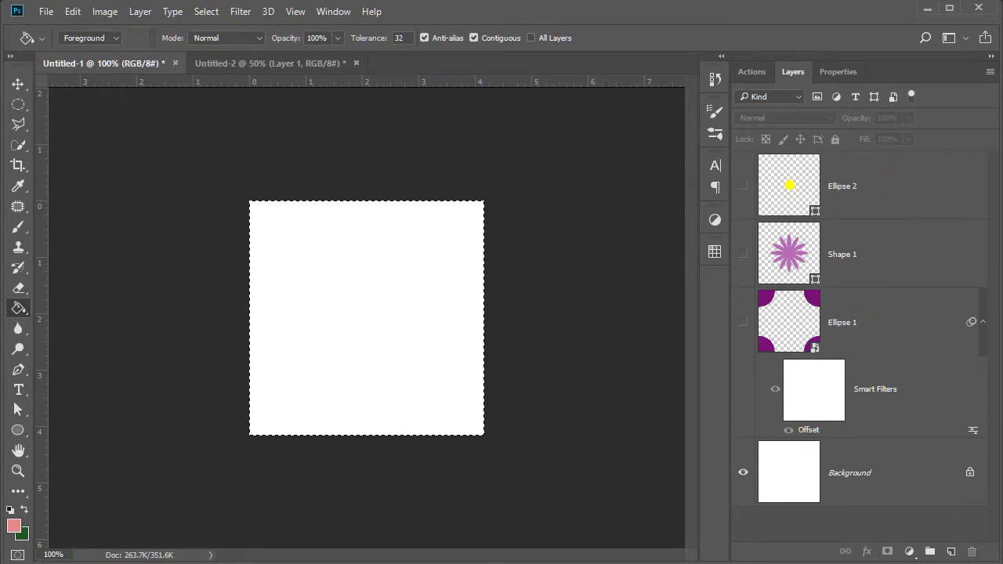
# - Deselect, then draw a pink heart with the Brush on a new top layer
pyautogui.click(216, 14)
pyautogui.click(227, 41)
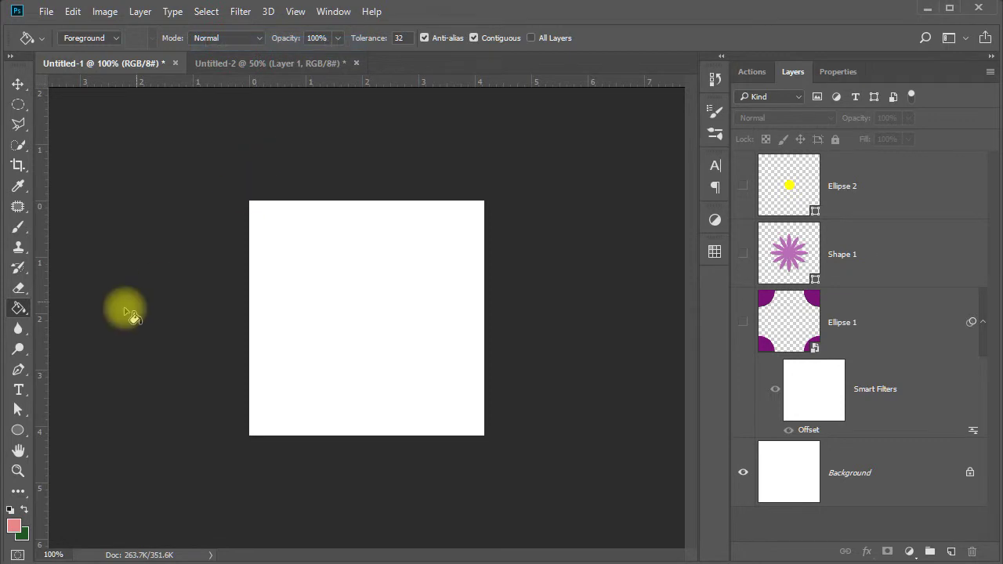
pyautogui.click(20, 229)
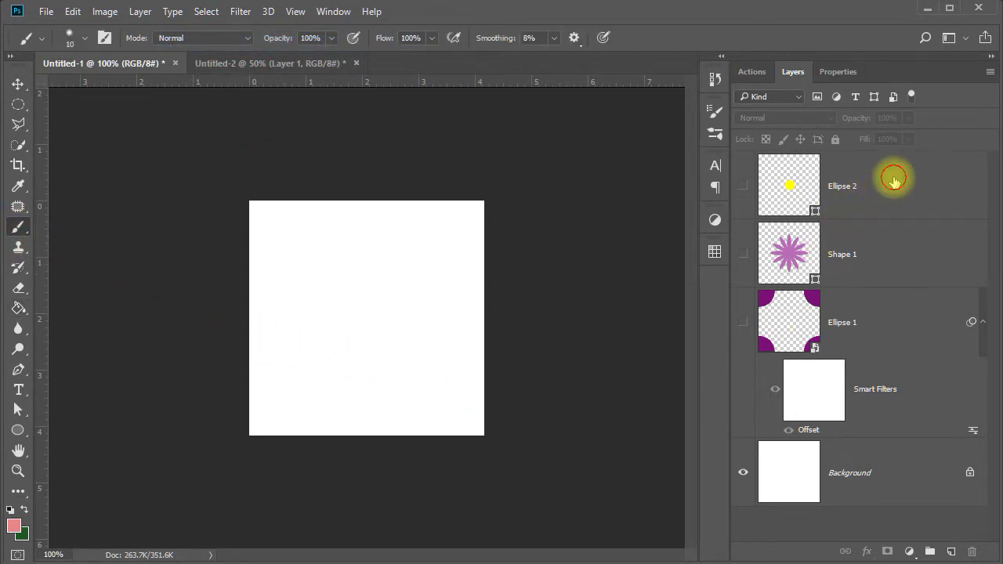
pyautogui.click(894, 180)
pyautogui.click(952, 553)
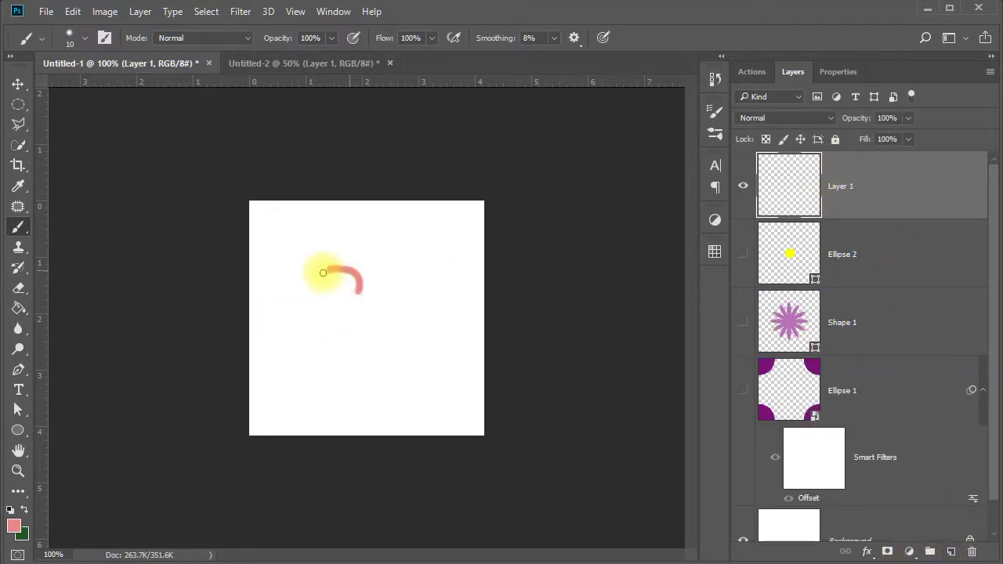
pyautogui.moveTo(323, 273)
pyautogui.mouseDown()
pyautogui.moveTo(306, 302)
pyautogui.moveTo(367, 376)
pyautogui.mouseUp()
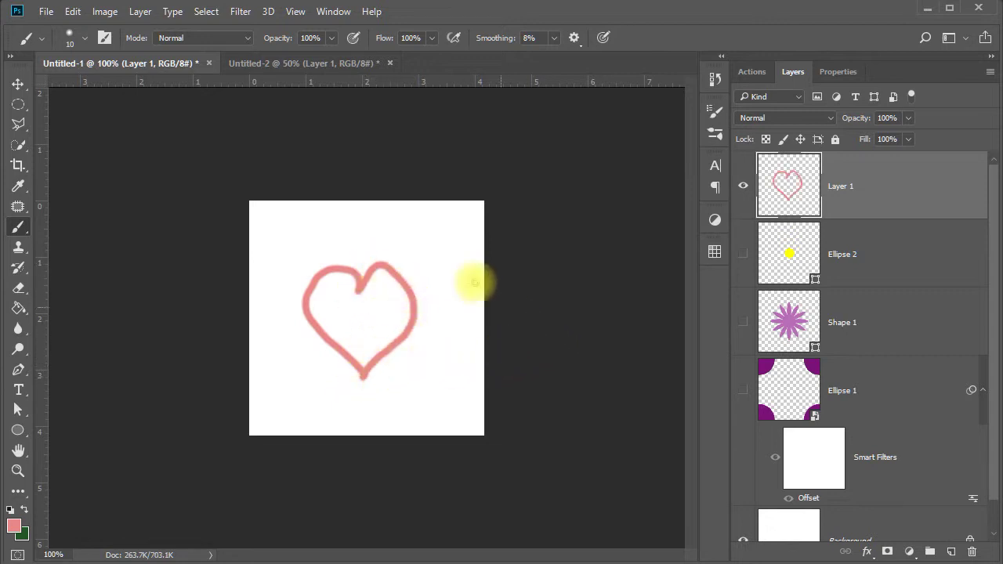
# - Apply Filter > Other > Offset of +150/+150 px with Wrap Around
pyautogui.click(240, 12)
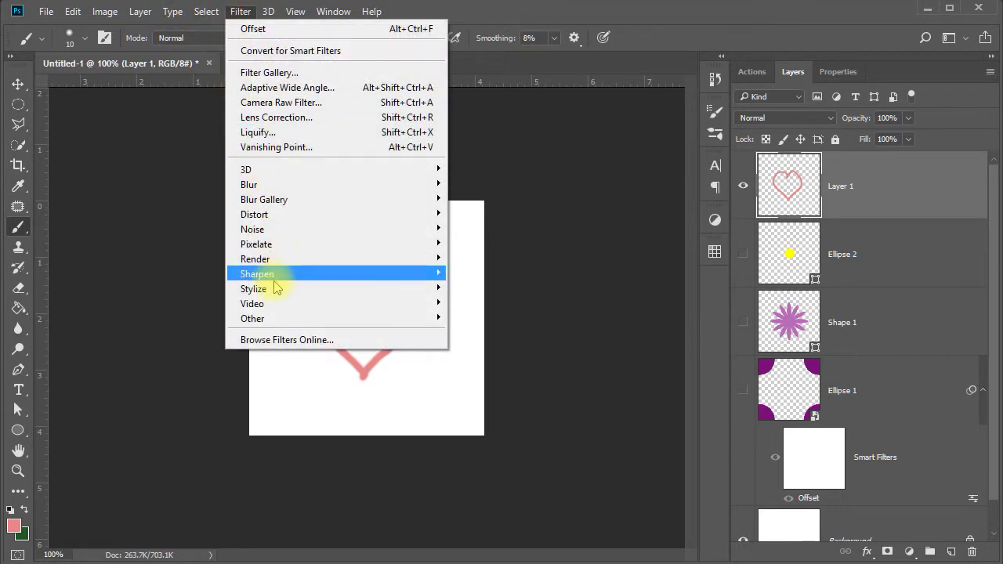
pyautogui.moveTo(442, 320)
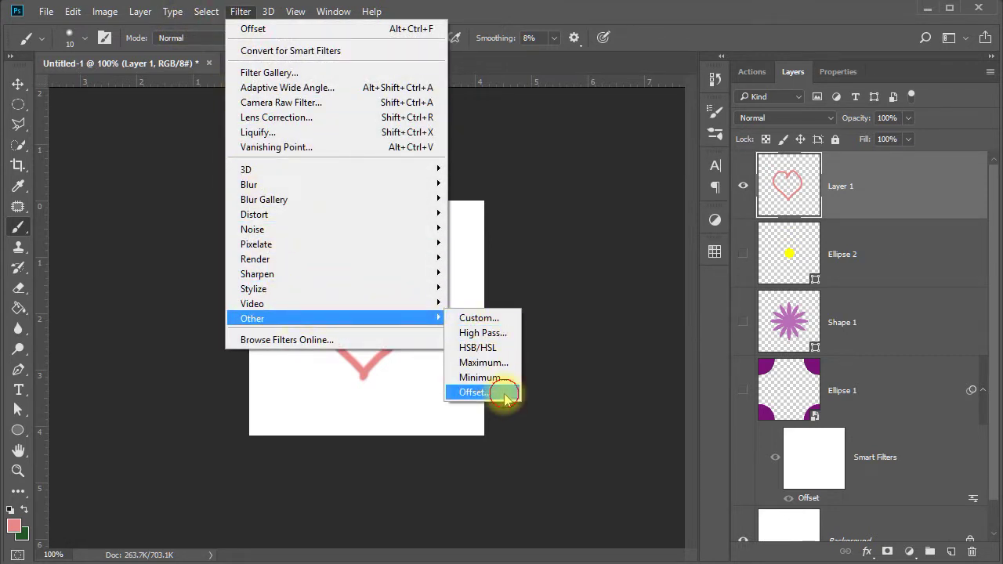
pyautogui.click(473, 392)
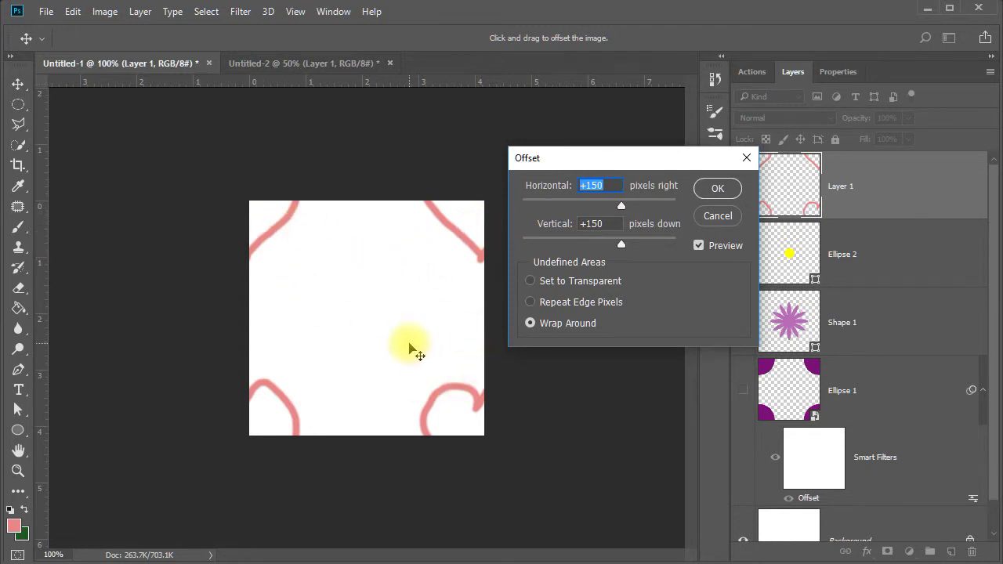
pyautogui.click(722, 188)
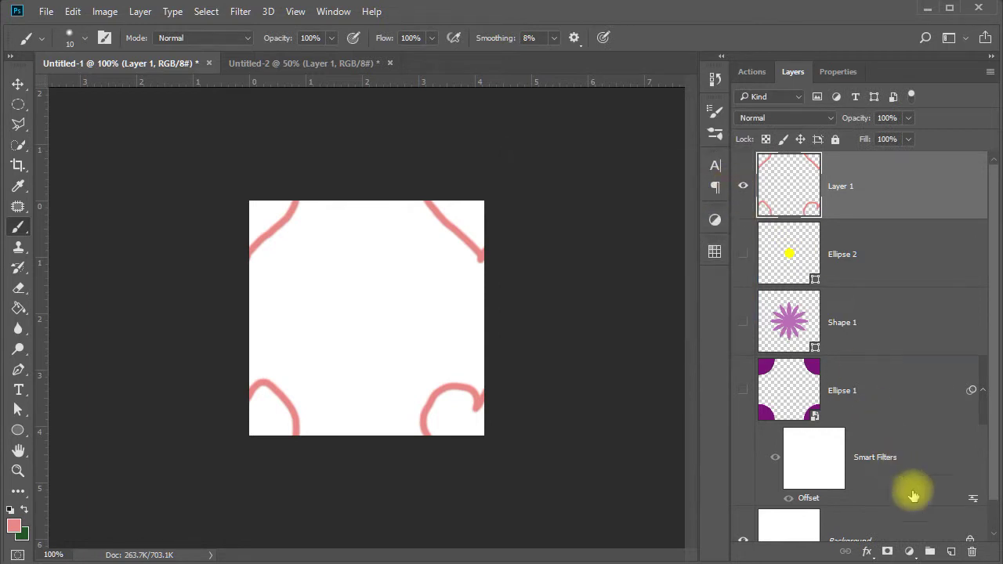
# - Add Layer 2 and set the foreground colour to bright yellow f0ff00
pyautogui.click(951, 552)
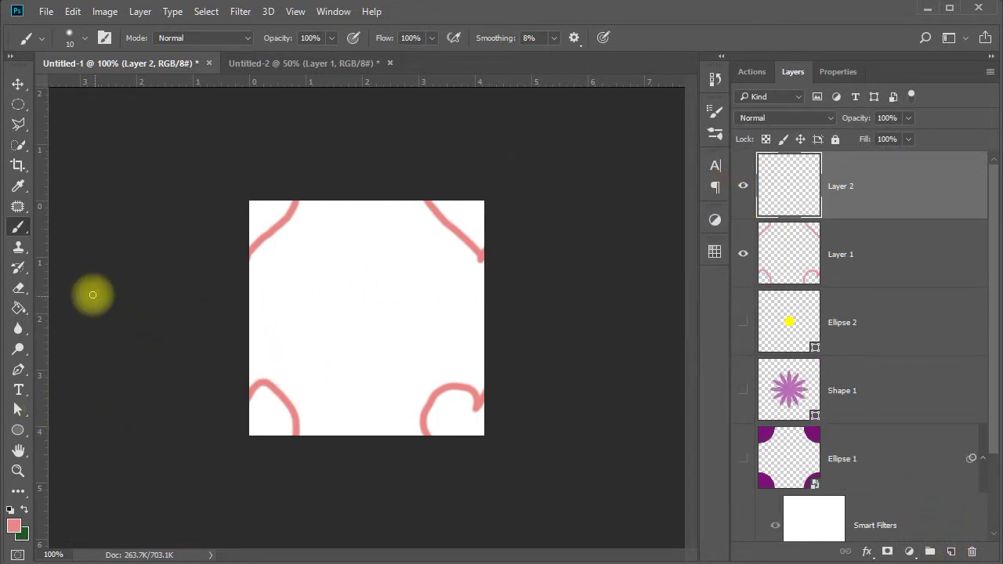
pyautogui.click(15, 530)
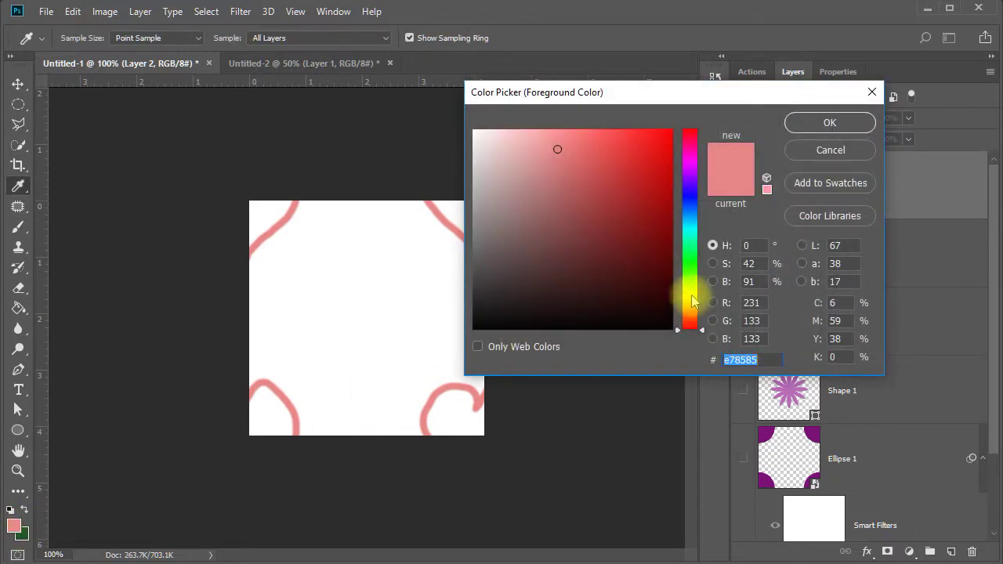
pyautogui.moveTo(693, 302); pyautogui.dragTo(691, 295)
pyautogui.click(671, 131)
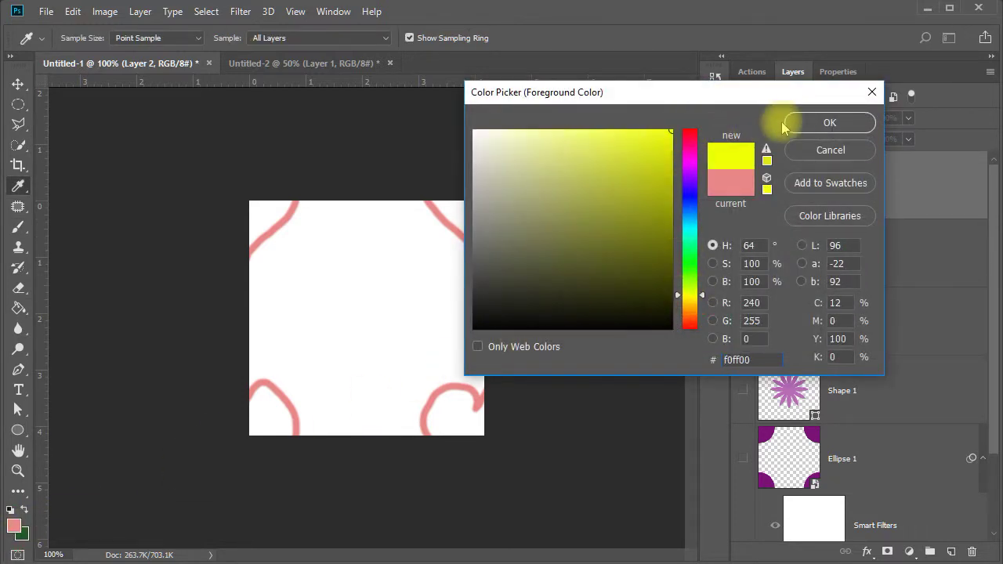
pyautogui.press('Return')
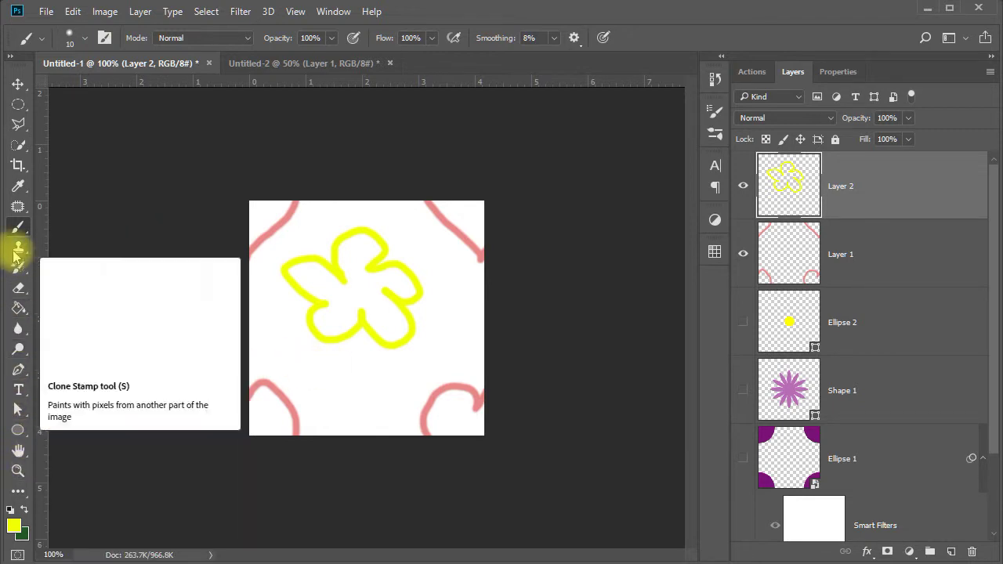
# - Choose a hard round brush tip, switch to blue, and dab the flower's solid centre
pyautogui.click(85, 38)
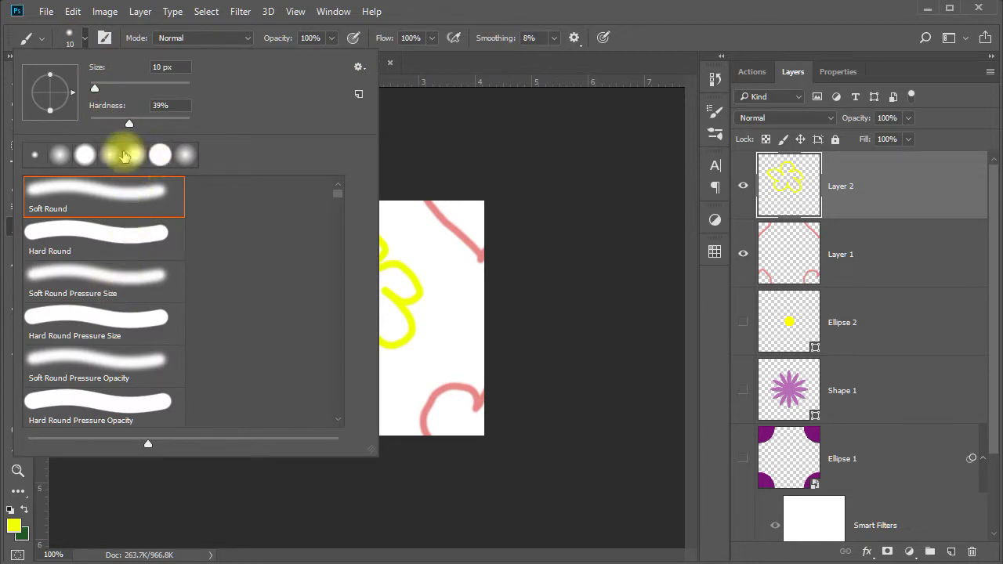
pyautogui.click(159, 162)
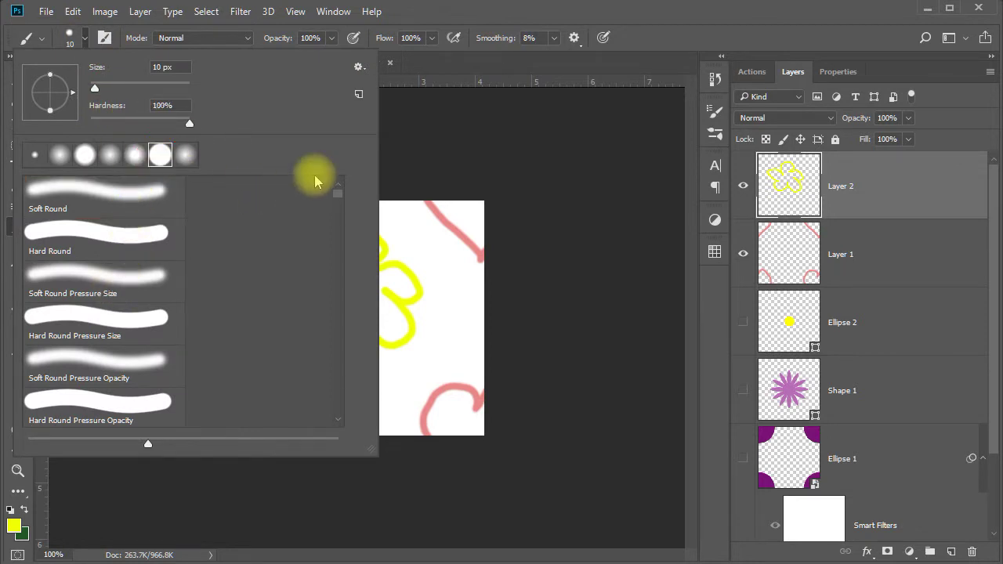
pyautogui.click(447, 18)
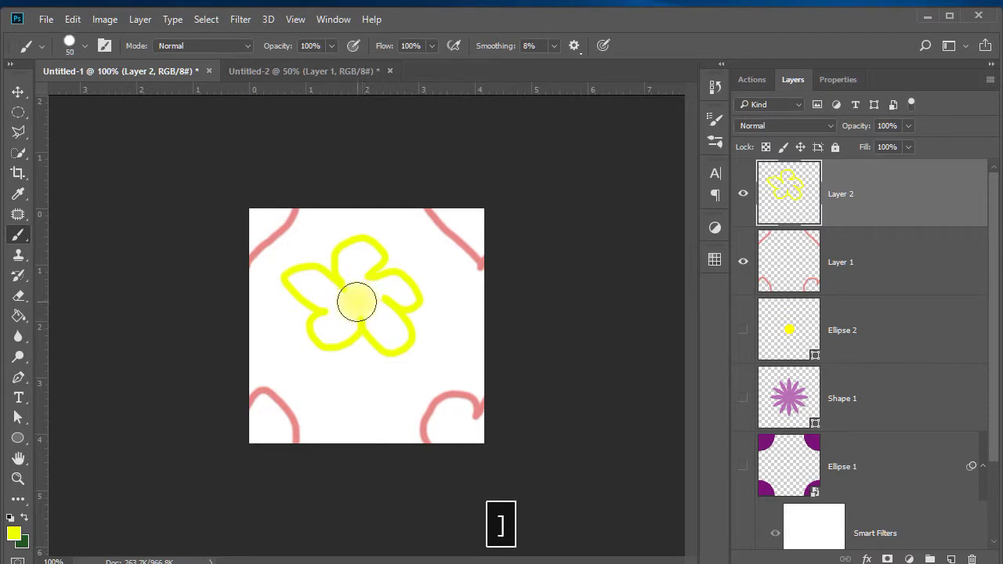
pyautogui.click(14, 534)
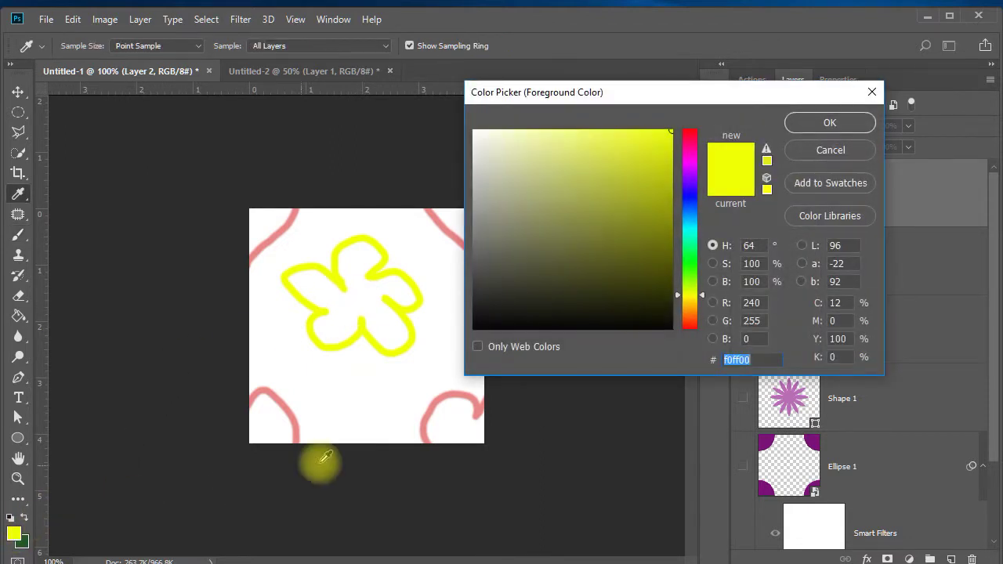
pyautogui.click(694, 196)
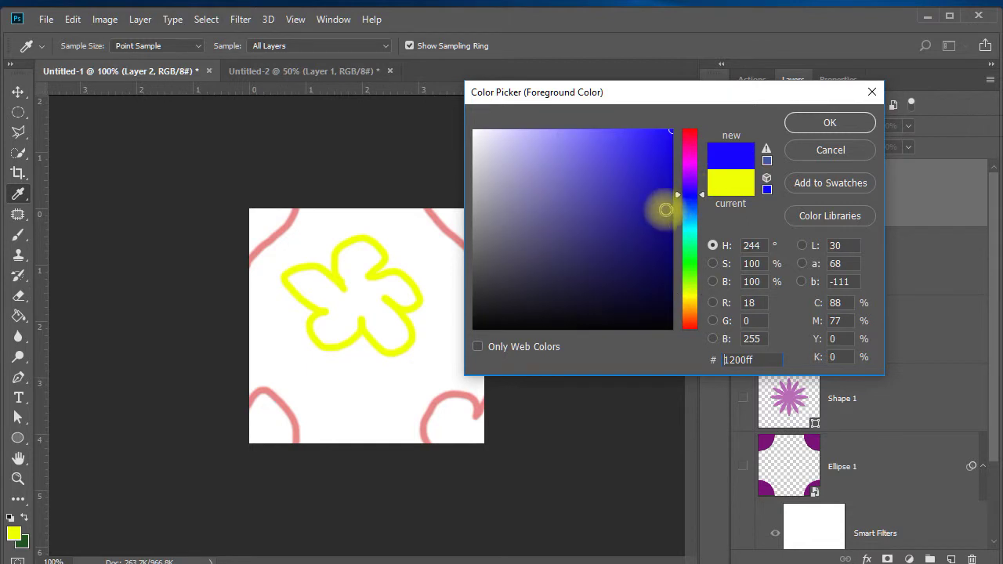
pyautogui.click(796, 123)
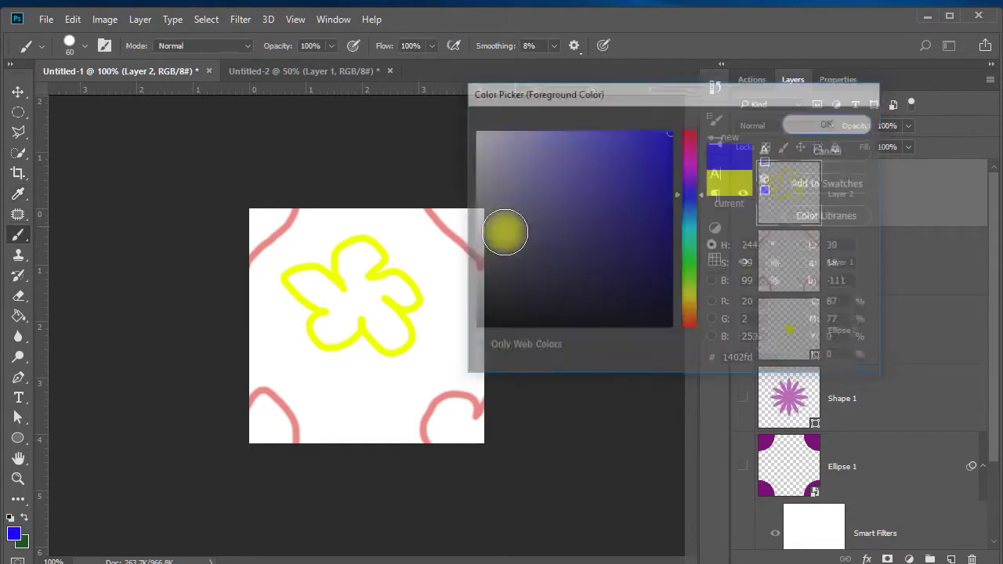
pyautogui.click(360, 299)
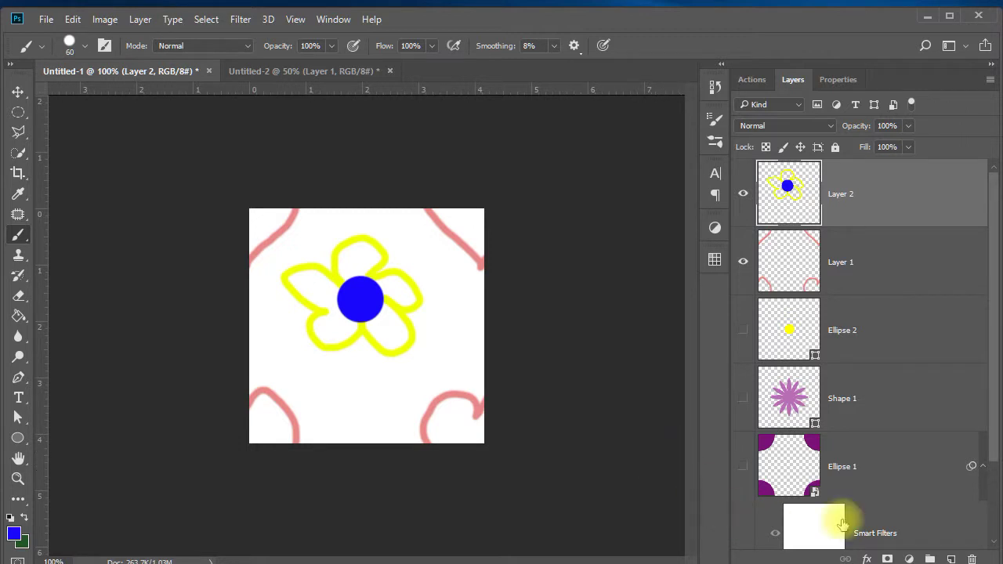
pyautogui.moveTo(994, 295); pyautogui.dragTo(989, 373)
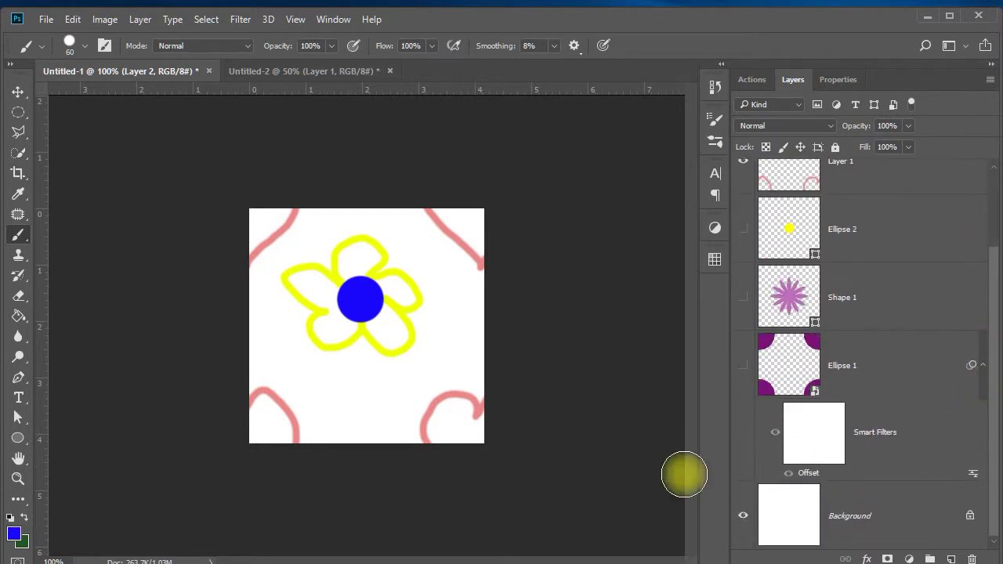
# - Select all and define the hearts-and-flowers tile as Pattern 5, then return to Untitled-2
pyautogui.click(72, 20)
pyautogui.moveTo(216, 19)
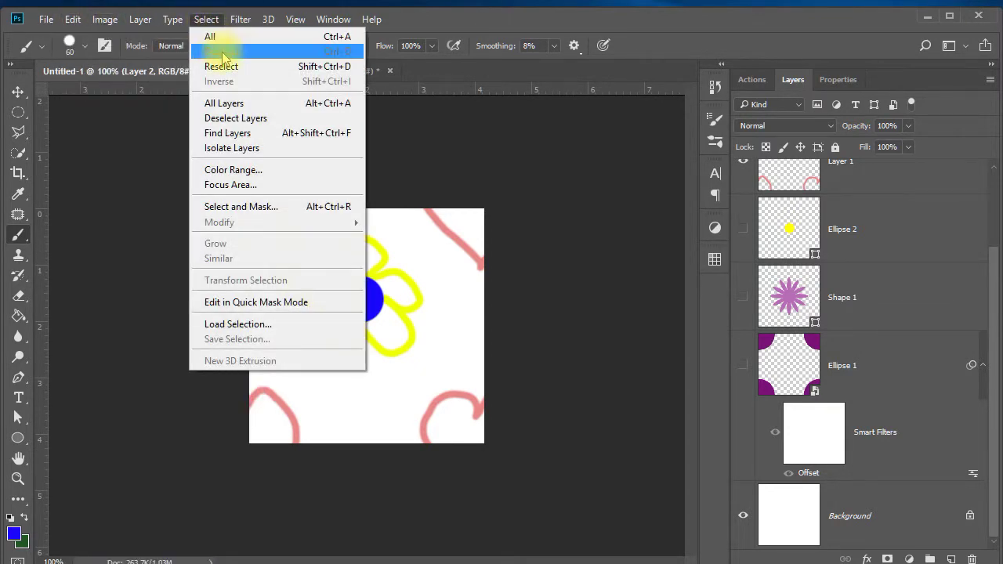
pyautogui.click(211, 37)
pyautogui.click(72, 20)
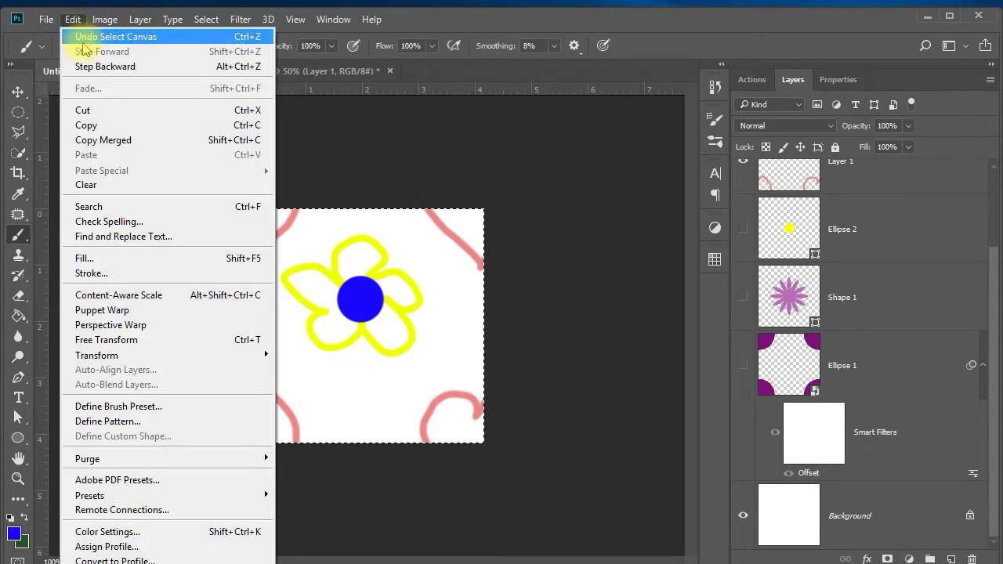
pyautogui.click(156, 423)
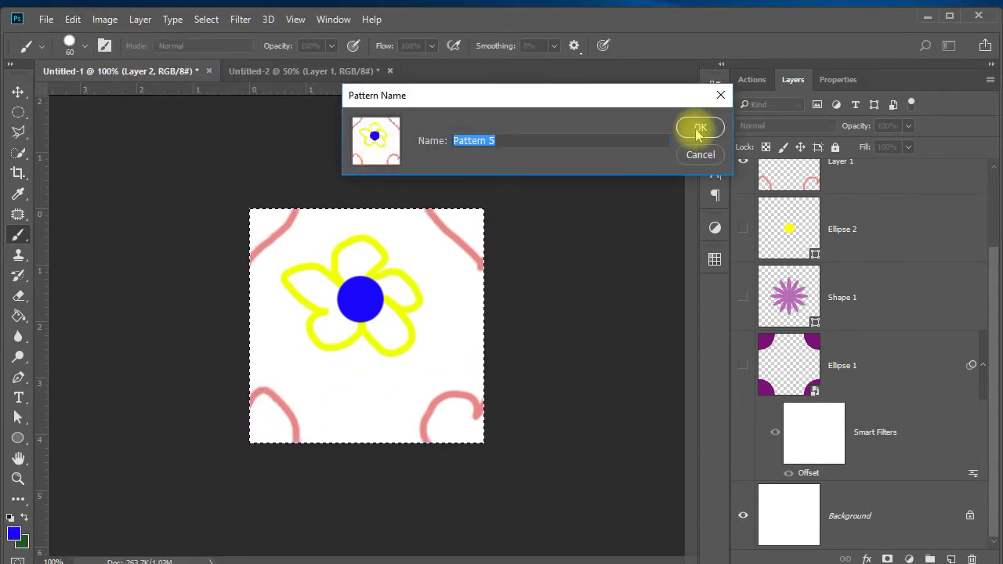
pyautogui.click(700, 131)
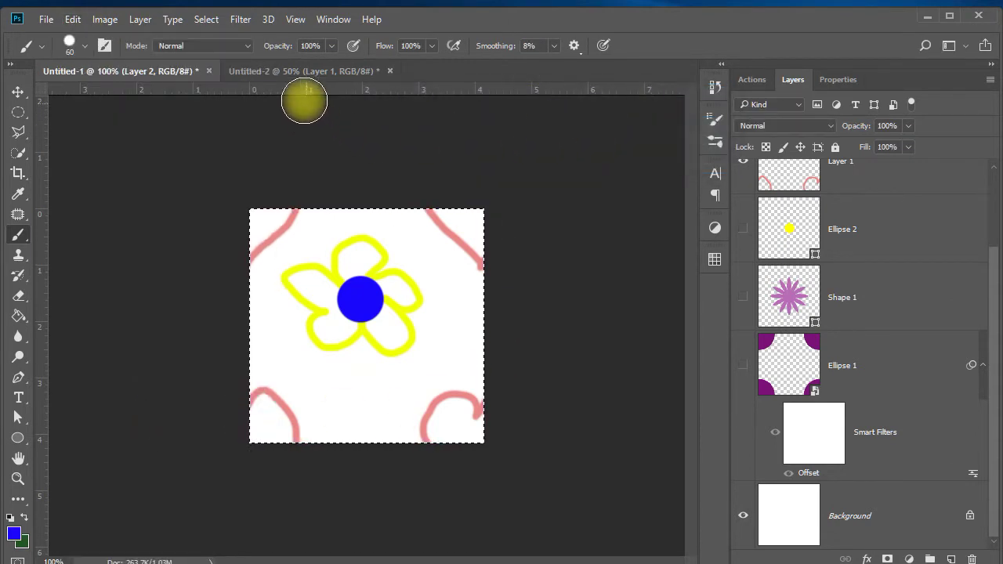
pyautogui.click(251, 71)
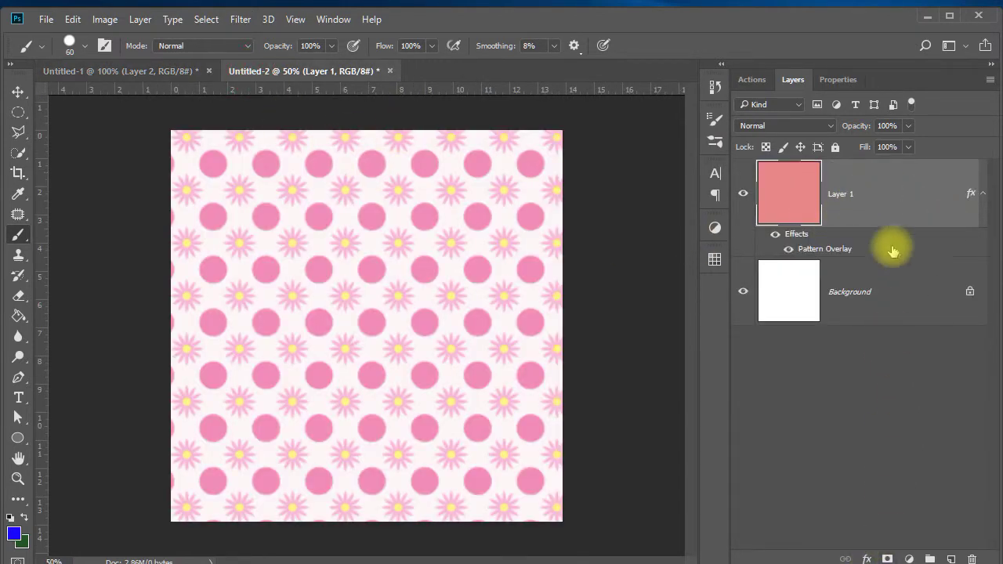
# - Switch Layer 1's Pattern Overlay to the hearts-and-flowers pattern, Normal blend, 100% opacity
pyautogui.doubleClick(823, 252)
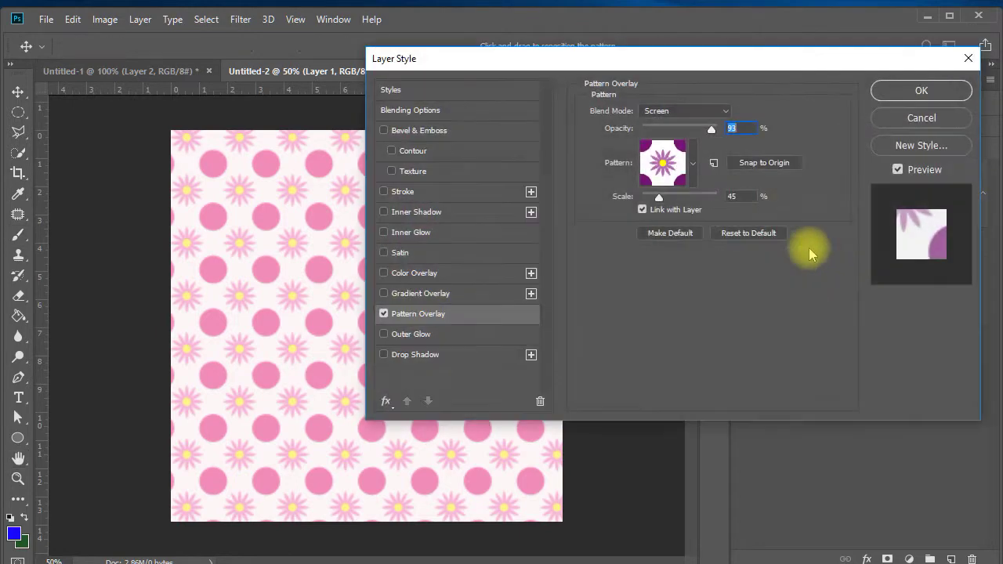
pyautogui.click(694, 164)
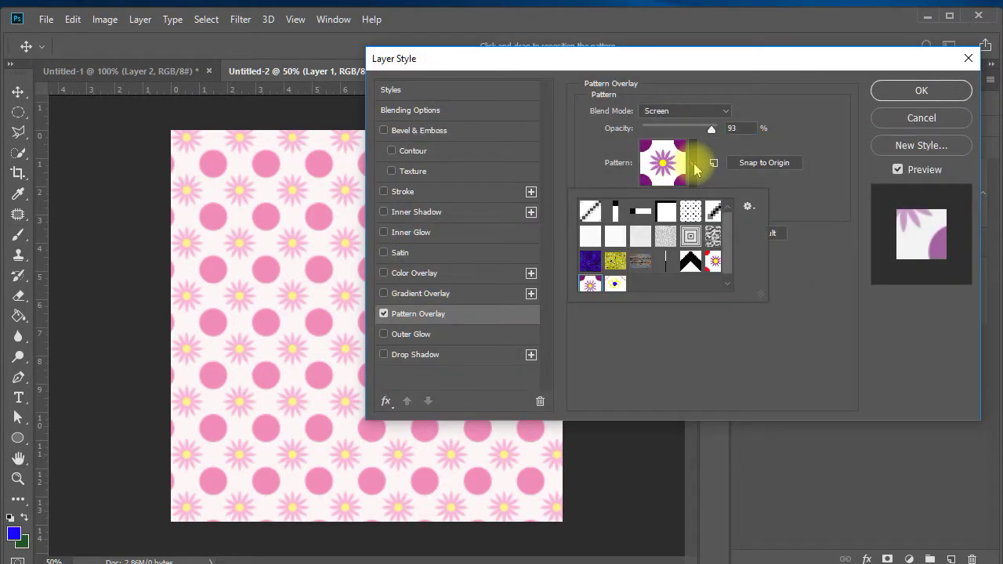
pyautogui.click(614, 286)
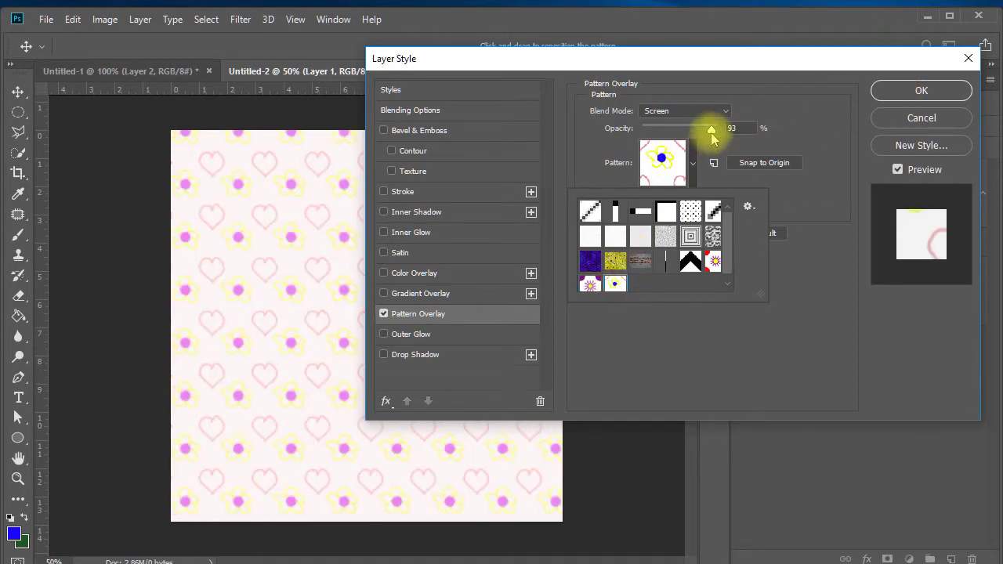
pyautogui.click(712, 133)
pyautogui.moveTo(721, 134)
pyautogui.mouseDown()
pyautogui.moveTo(761, 130)
pyautogui.moveTo(718, 129)
pyautogui.mouseUp()
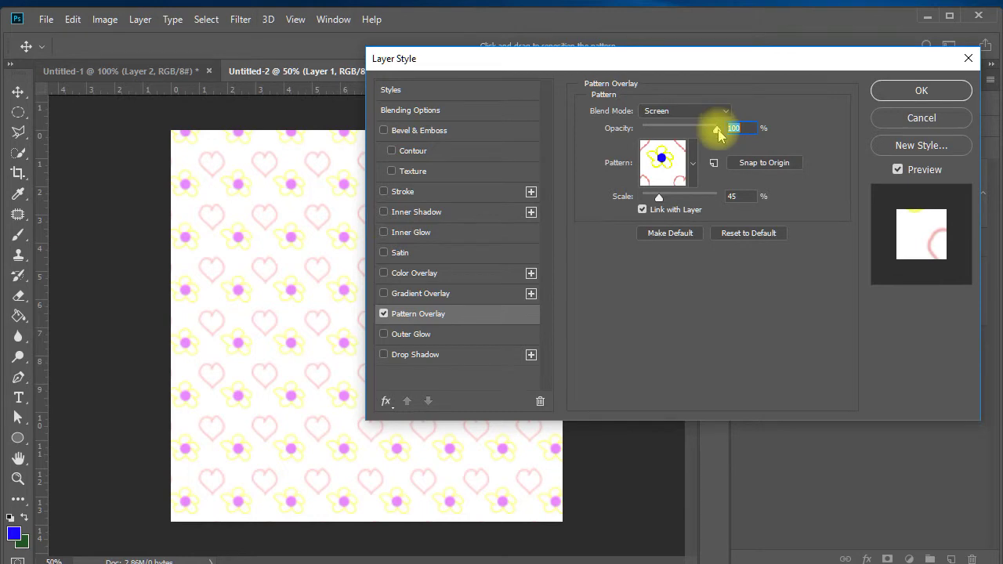
pyautogui.click(728, 111)
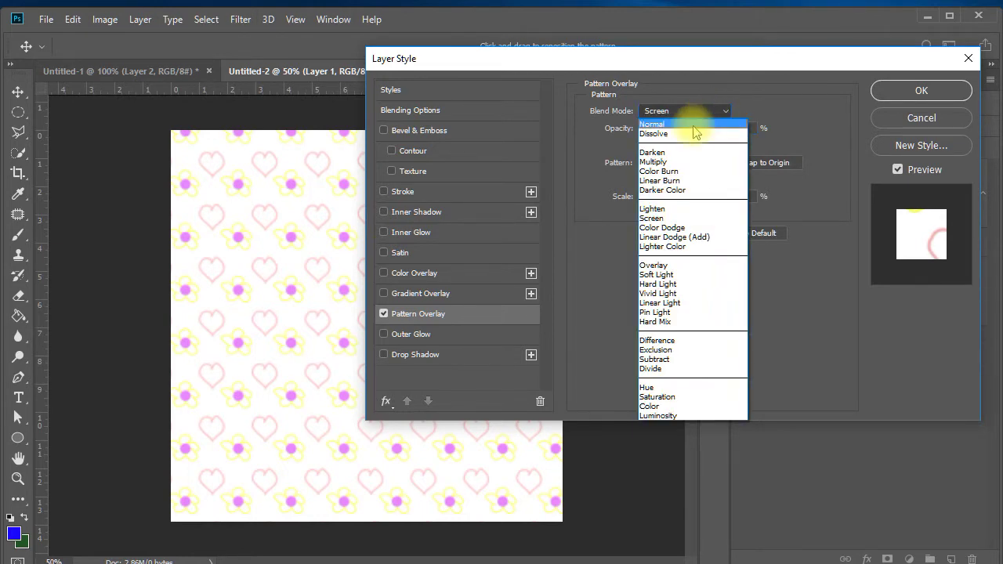
pyautogui.click(695, 126)
pyautogui.click(922, 91)
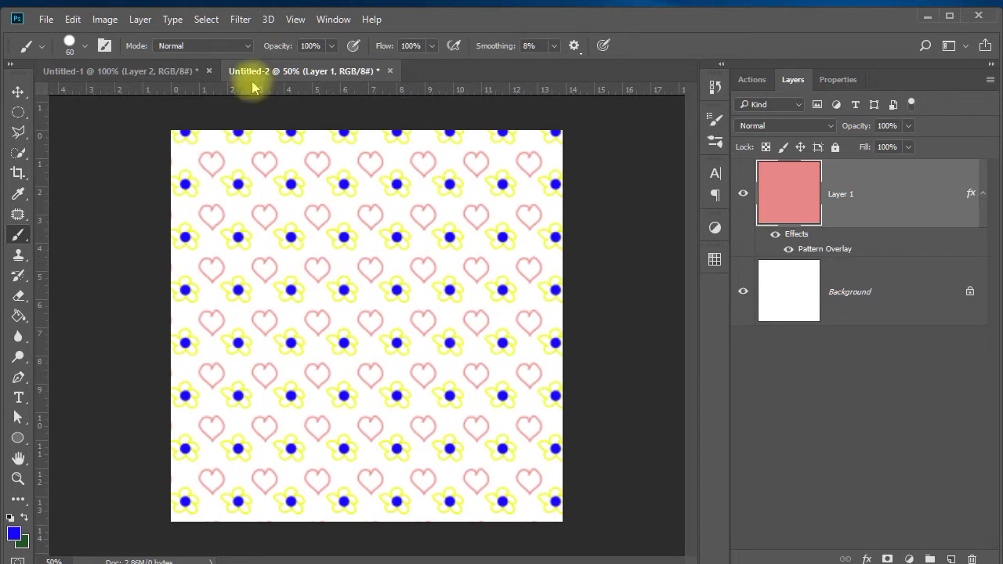
# - Open the Filter menu with its Other submenu showing
pyautogui.click(240, 19)
pyautogui.moveTo(314, 326)
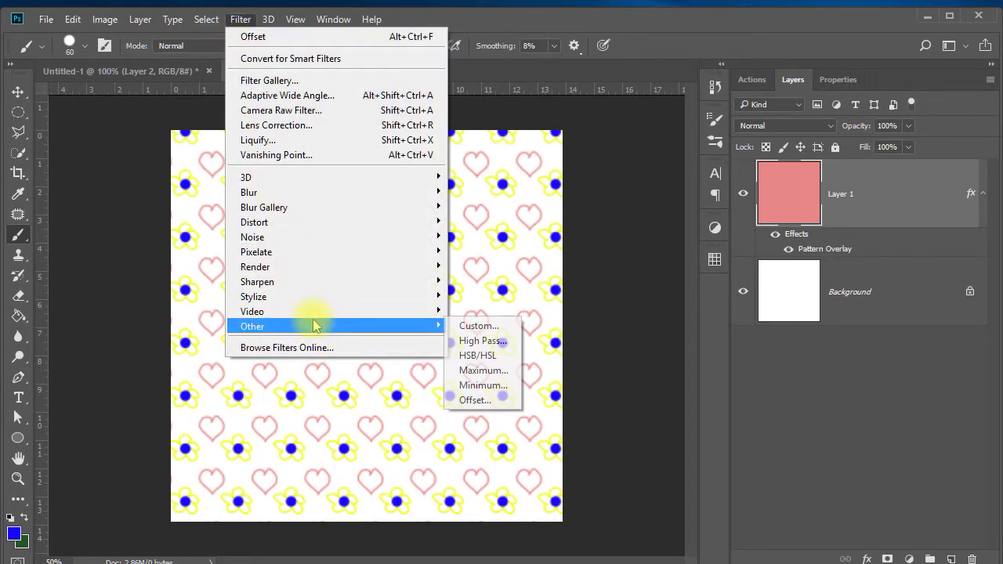